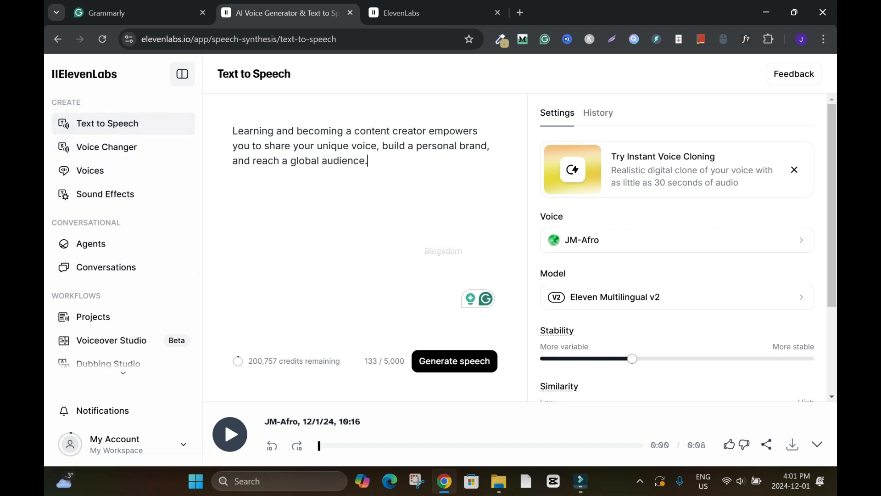
pyautogui.moveTo(370, 162); pyautogui.dragTo(233, 131)
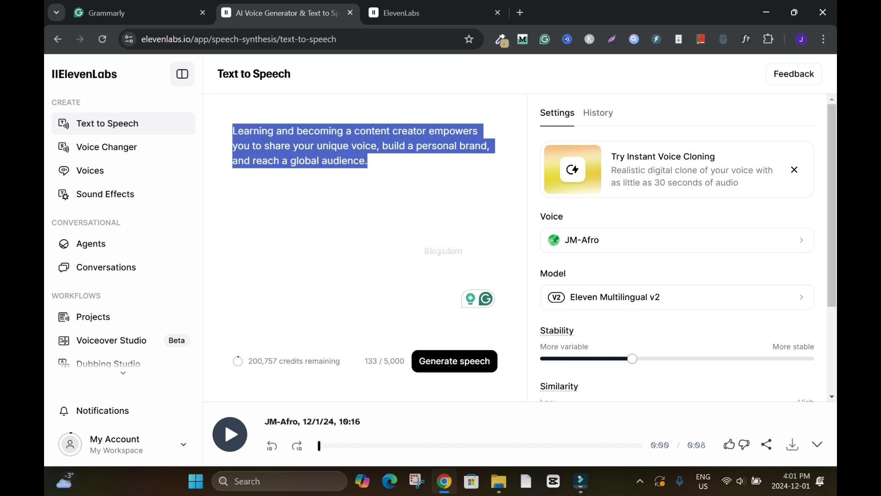
pyautogui.click(368, 161)
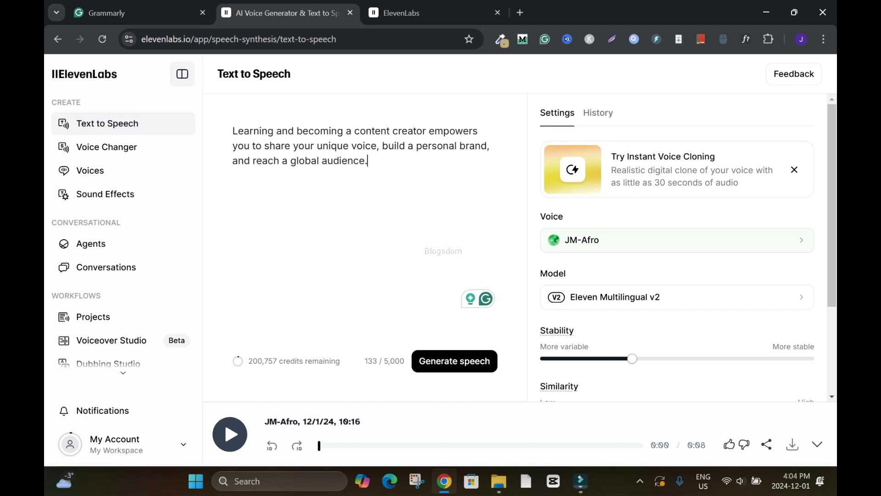
pyautogui.scroll(-2, 676, 248)
pyautogui.scroll(2, 677, 248)
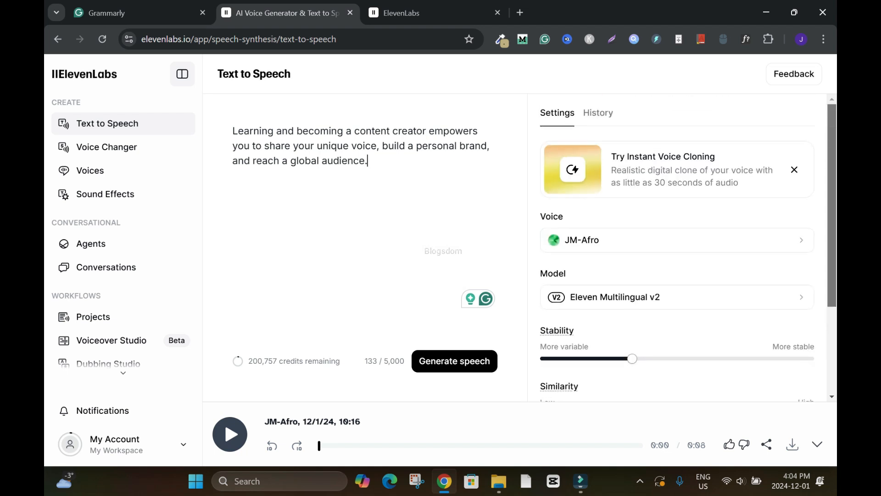
pyautogui.scroll(-1, 676, 248)
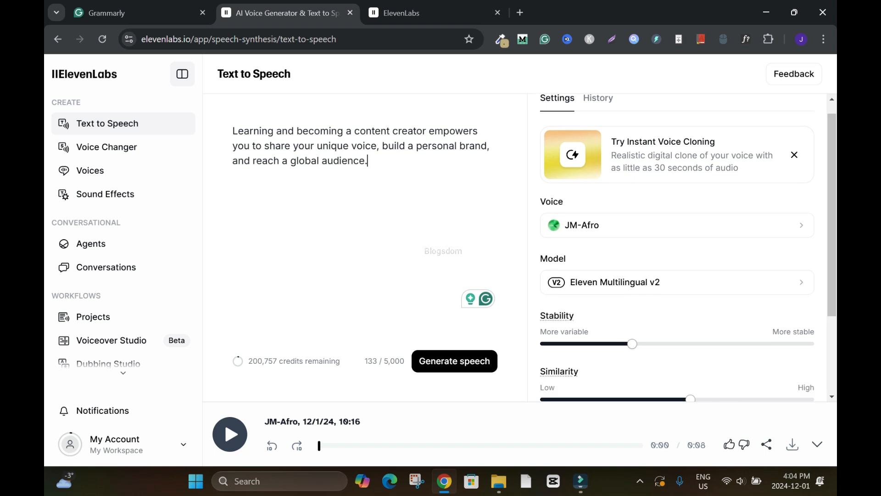
# Play the newest generation from the history and return to the voice settings.
pyautogui.click(598, 99)
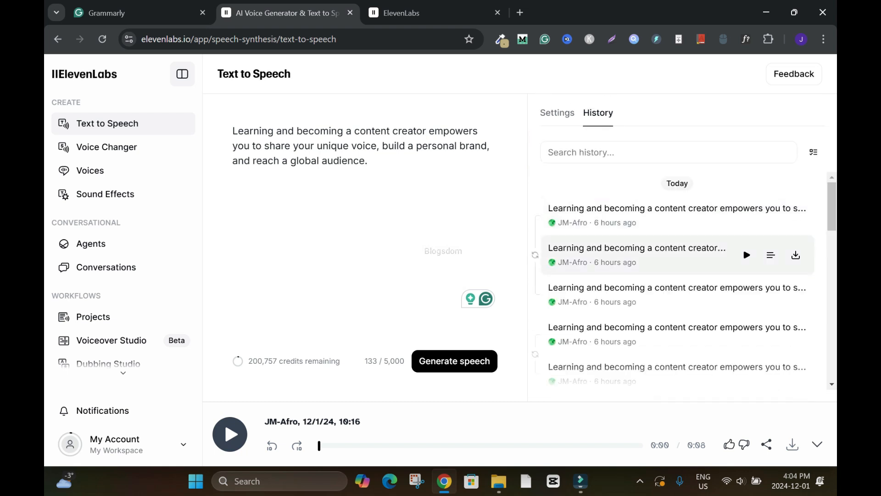
pyautogui.click(746, 215)
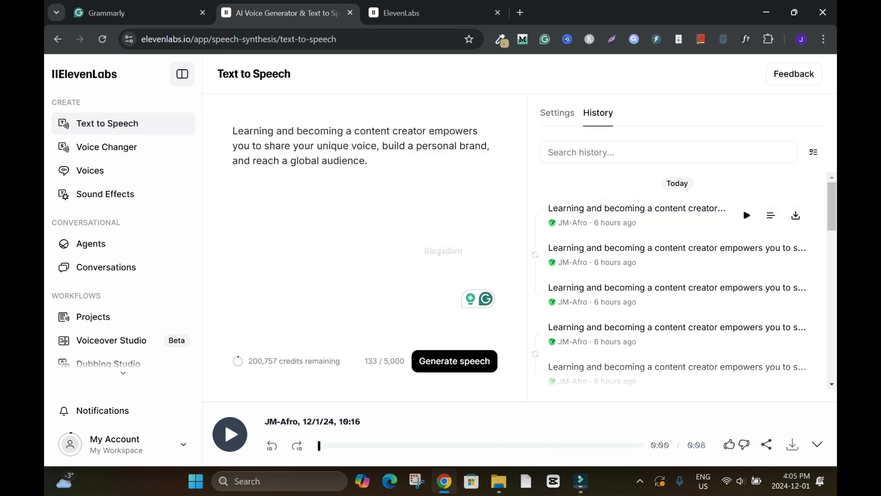
pyautogui.click(557, 113)
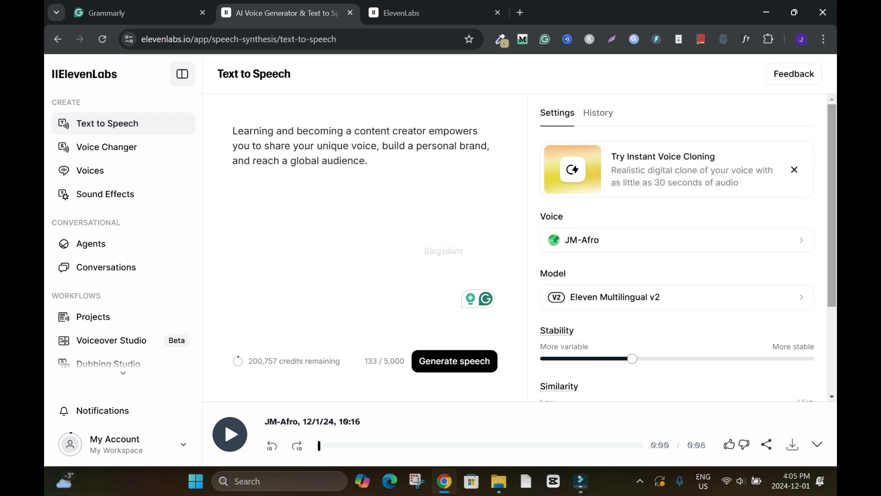
# Try lowering Stability to 28%, restore the slider, and check the Similarity setting.
pyautogui.scroll(-2, 676, 247)
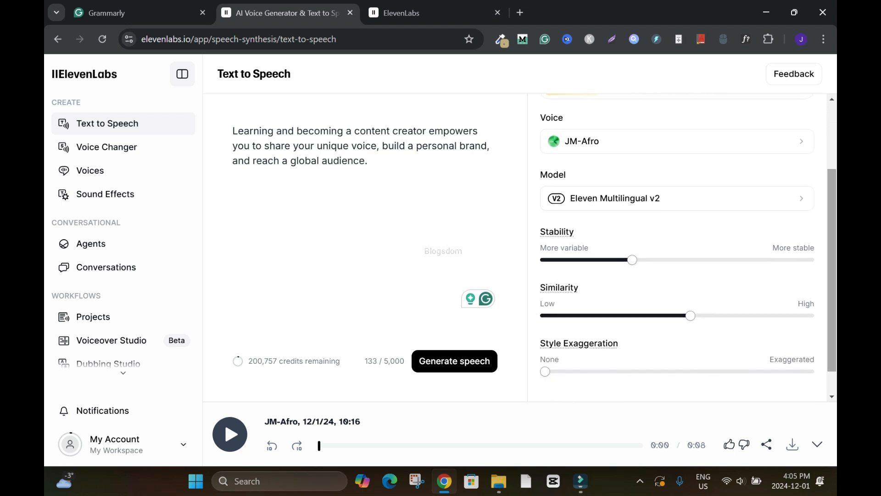
pyautogui.moveTo(632, 260)
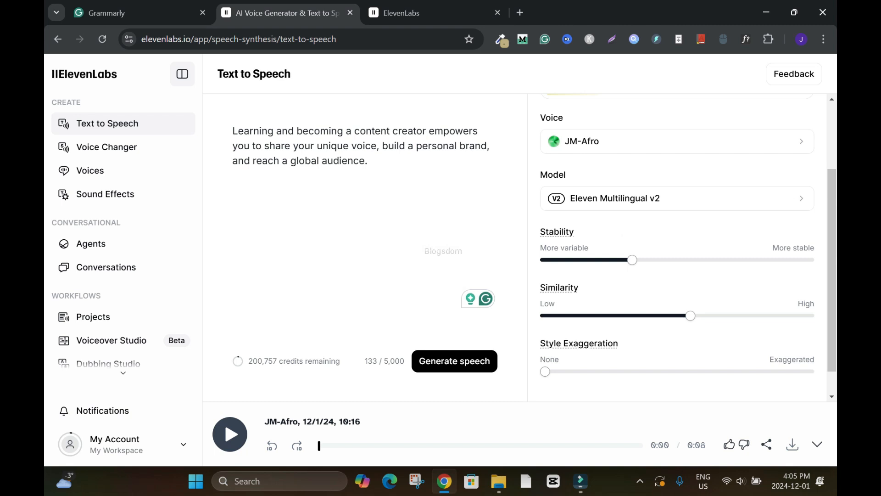
pyautogui.scroll(-1, 632, 259)
pyautogui.moveTo(631, 229)
pyautogui.mouseDown()
pyautogui.moveTo(691, 229)
pyautogui.moveTo(619, 229)
pyautogui.mouseUp()
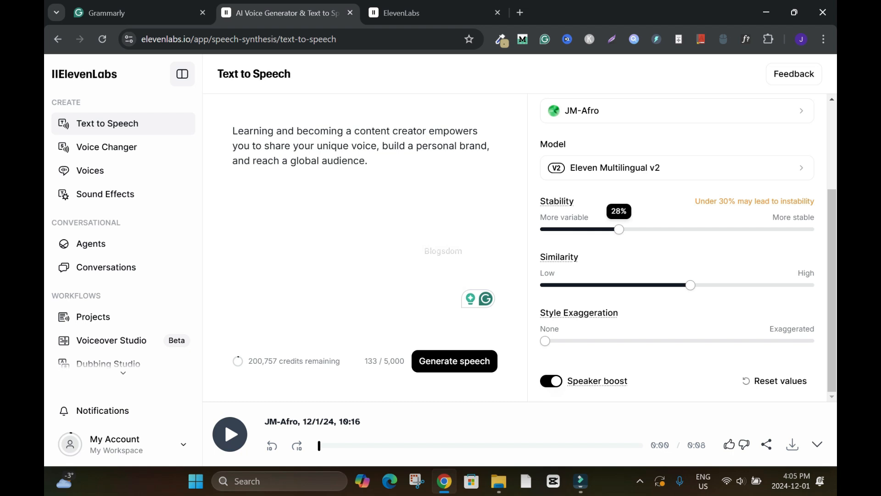
pyautogui.moveTo(619, 229); pyautogui.dragTo(632, 229)
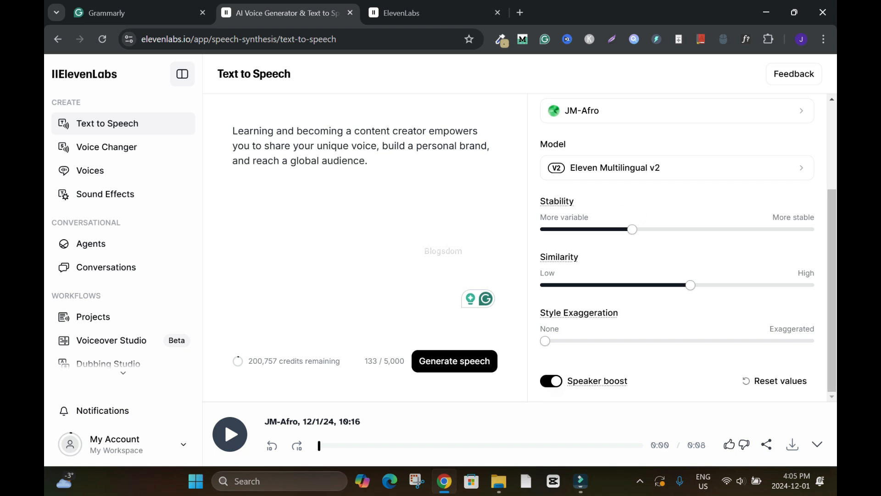
pyautogui.moveTo(690, 285)
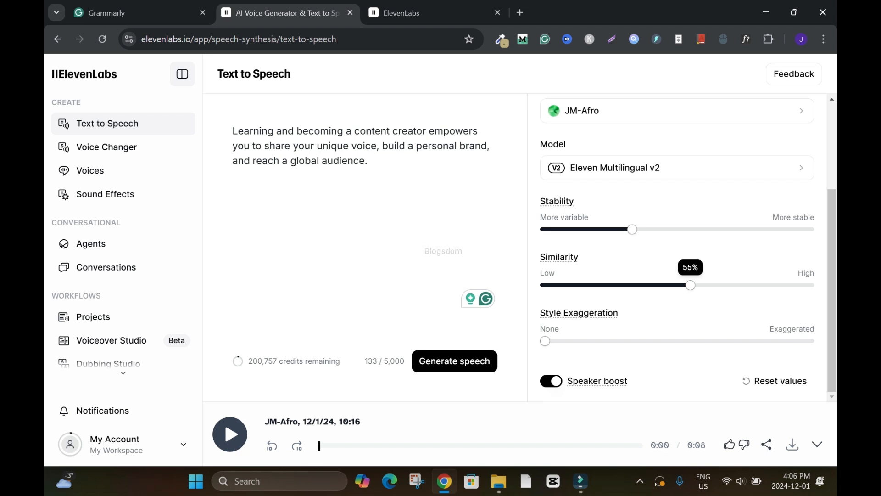
pyautogui.moveTo(690, 285)
pyautogui.mouseDown()
pyautogui.moveTo(769, 285)
pyautogui.moveTo(690, 285)
pyautogui.mouseUp()
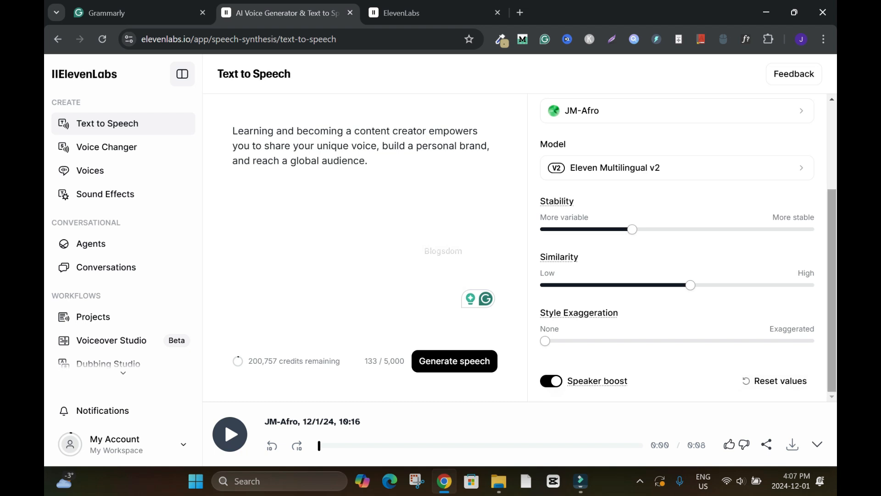
# Play the generated JM-Afro speech clip and download it as an MP3, keeping the player expanded.
pyautogui.moveTo(831, 290); pyautogui.dragTo(832, 201)
pyautogui.click(230, 434)
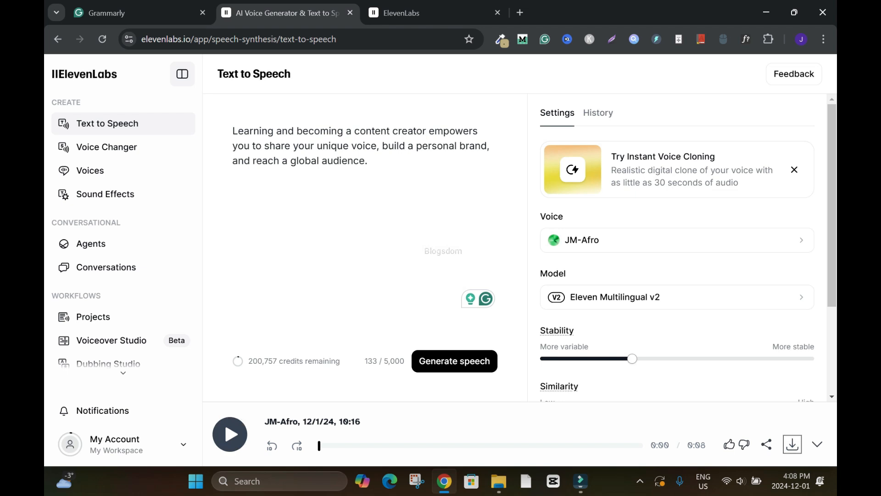
pyautogui.click(792, 443)
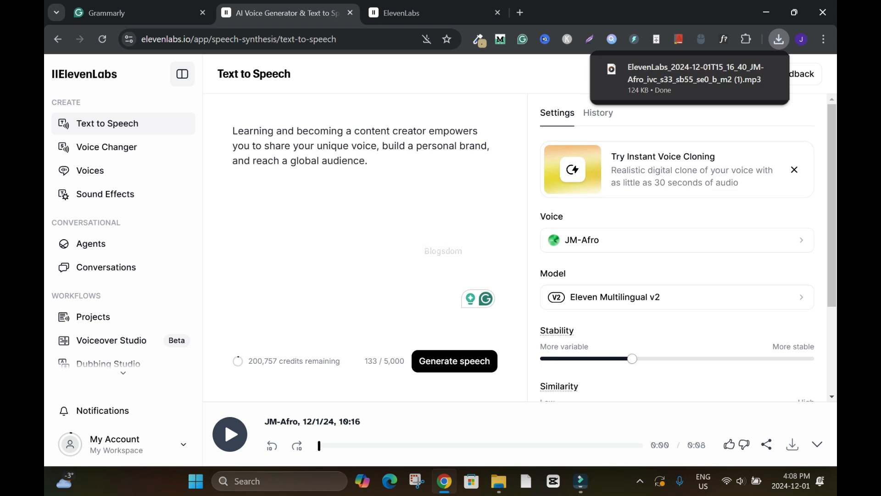
pyautogui.click(816, 444)
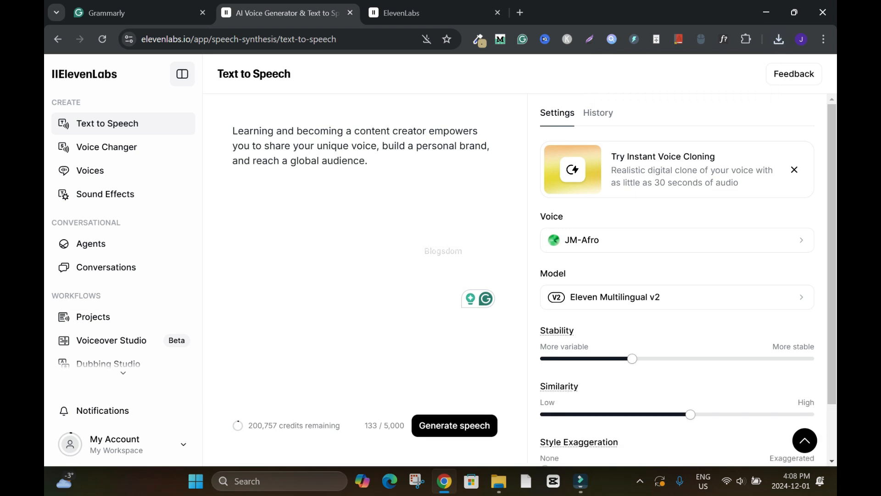
pyautogui.click(804, 440)
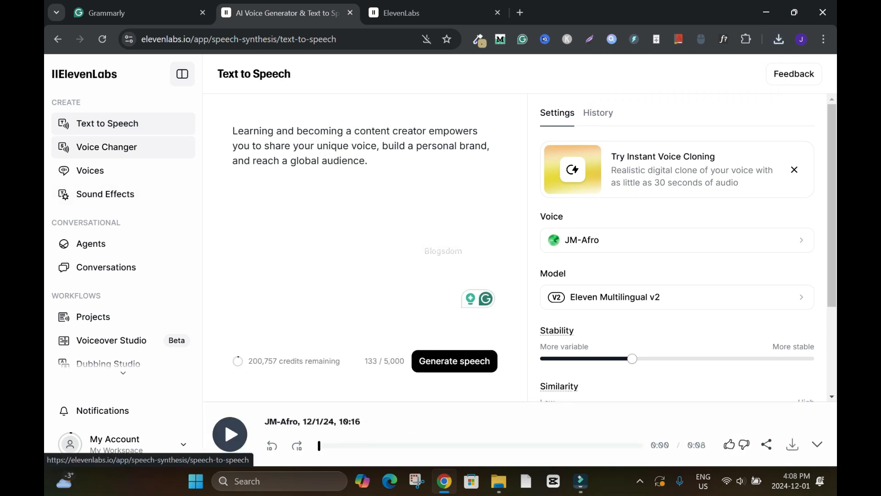
# Open the Voice Changer and browse the list of available target voices without changing the selection.
pyautogui.click(106, 147)
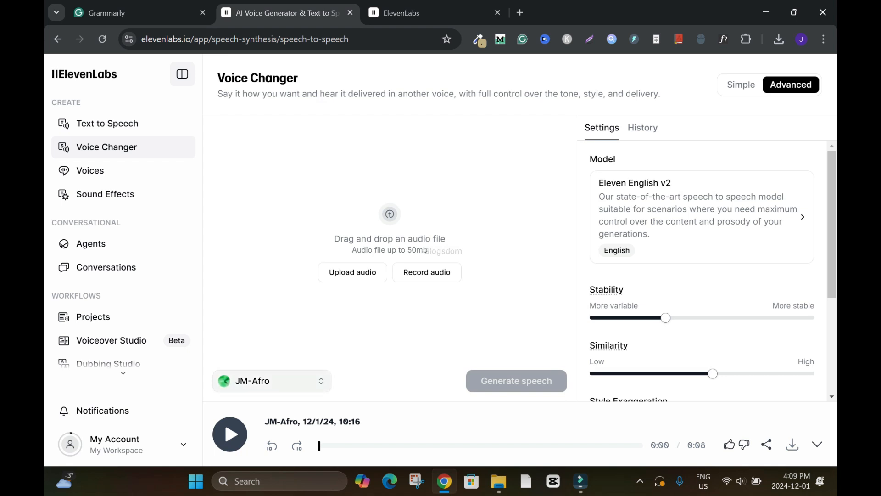
pyautogui.click(272, 381)
pyautogui.moveTo(504, 191); pyautogui.dragTo(504, 263)
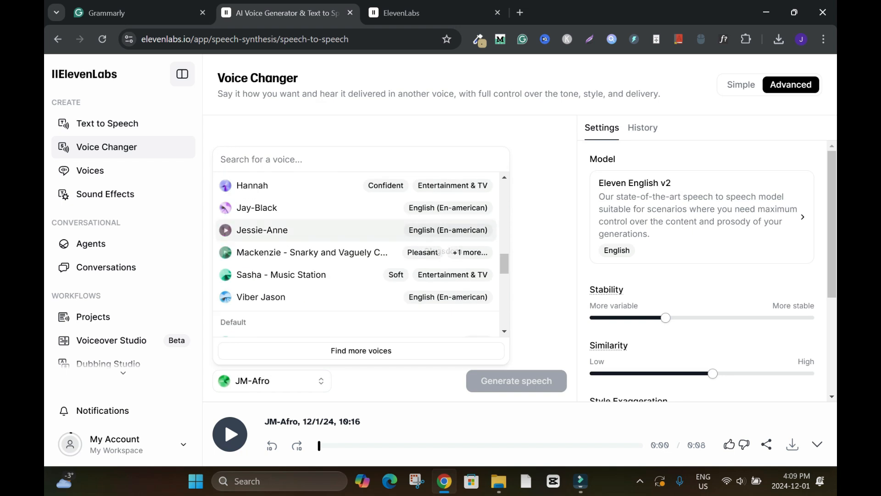
pyautogui.scroll(-8, 358, 252)
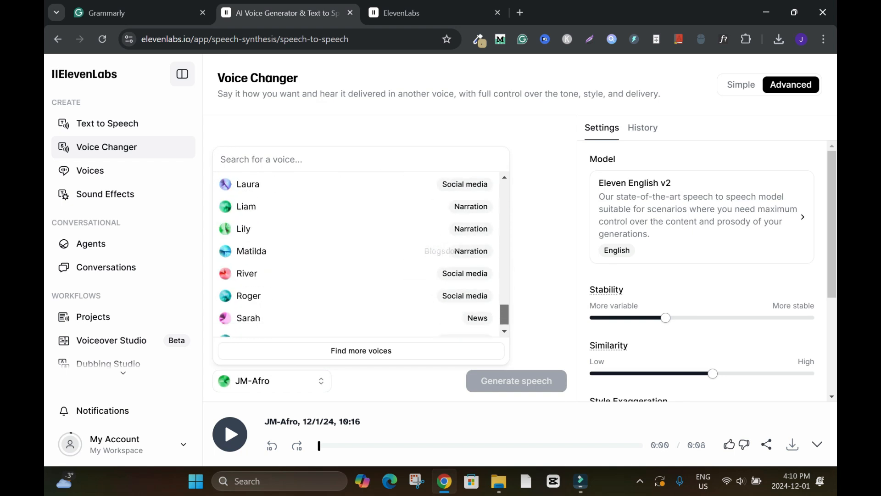
pyautogui.scroll(10, 358, 252)
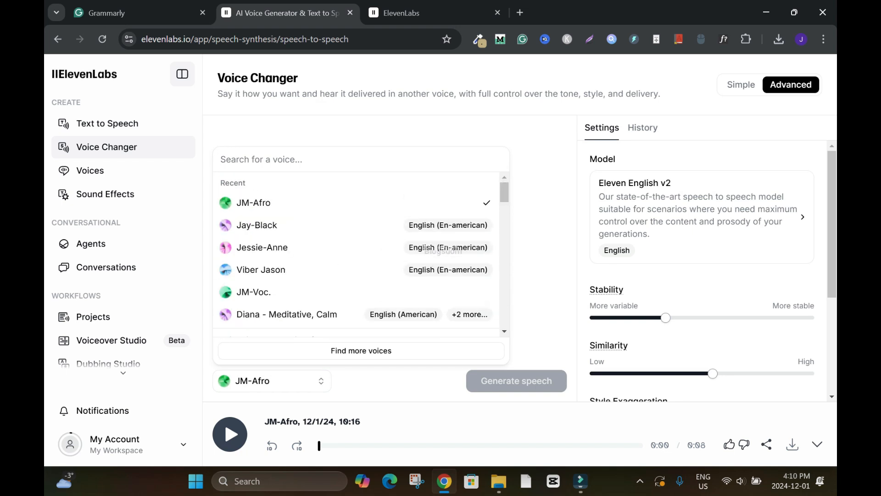
pyautogui.click(538, 239)
pyautogui.press('Escape')
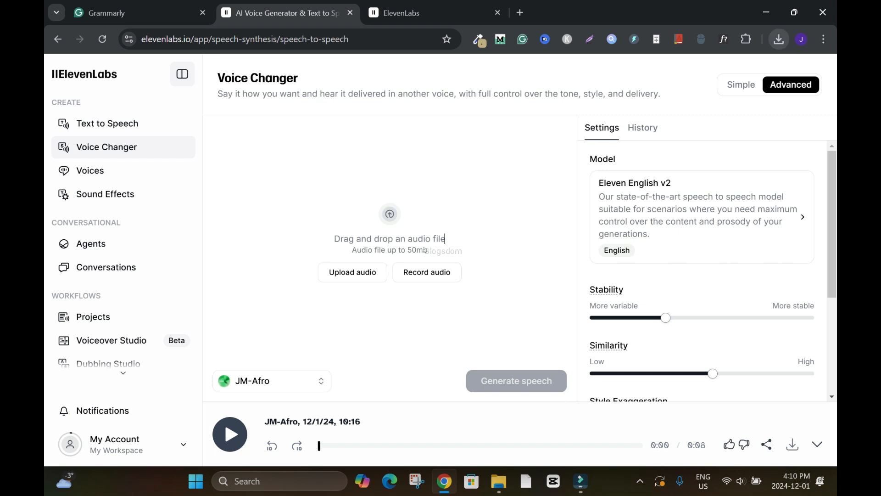
# Load the newest downloaded ElevenLabs JM-Afro MP3 from the recent downloads as the Voice Changer's source audio.
pyautogui.click(779, 39)
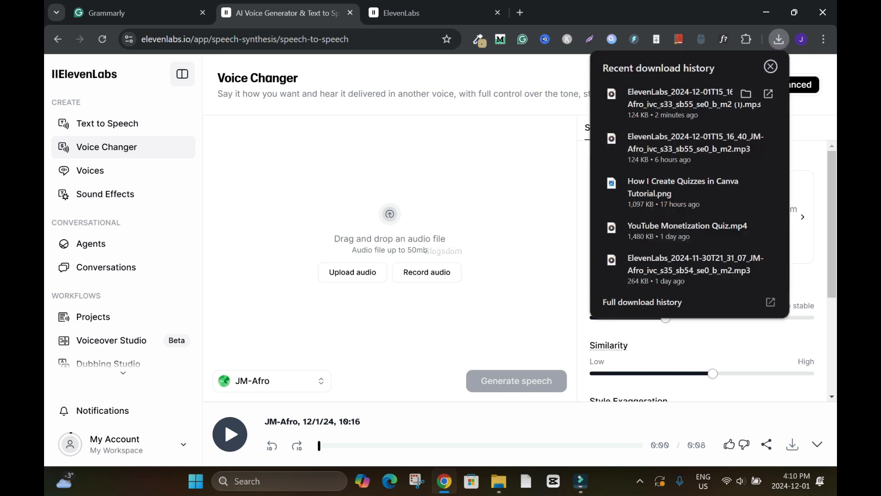
pyautogui.moveTo(665, 103); pyautogui.dragTo(390, 229)
pyautogui.click(770, 67)
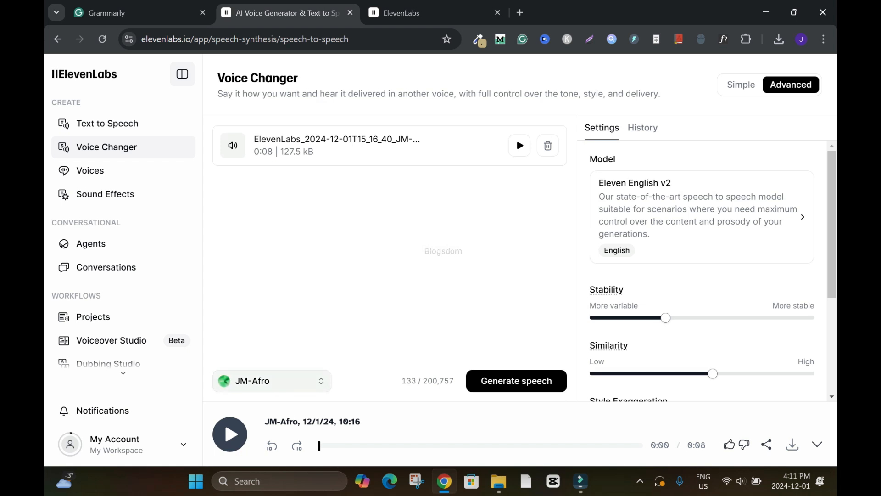
# Search the voices for "adam" and choose Adam (Legacy) as the target voice.
pyautogui.click(271, 381)
pyautogui.scroll(-3, 356, 251)
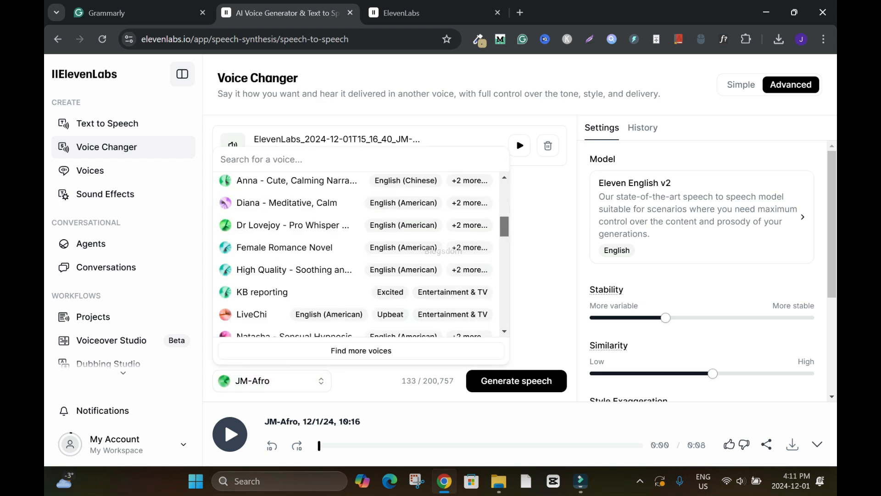
pyautogui.scroll(1, 356, 250)
pyautogui.scroll(-4, 356, 250)
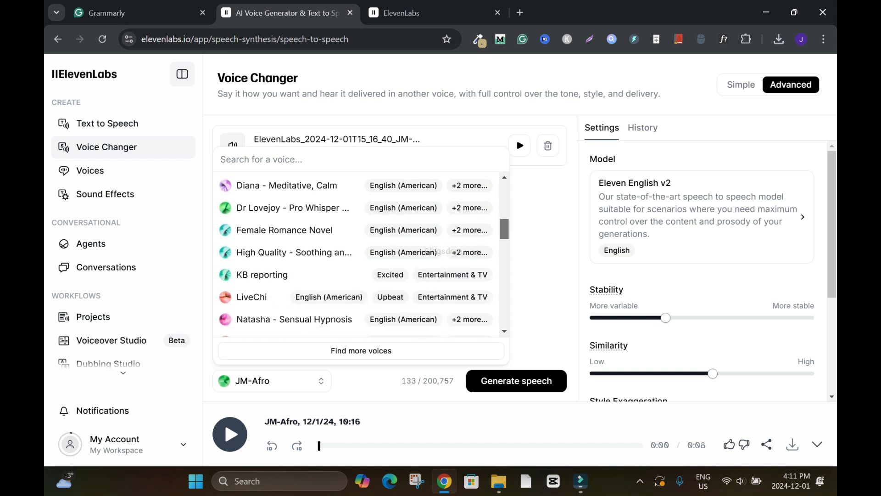
pyautogui.scroll(-5, 355, 250)
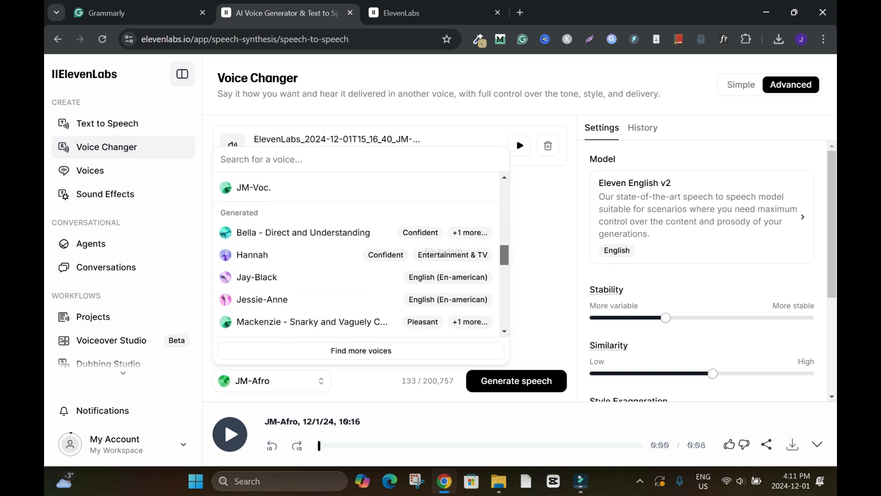
pyautogui.moveTo(504, 260); pyautogui.dragTo(504, 192)
pyautogui.write('adam')
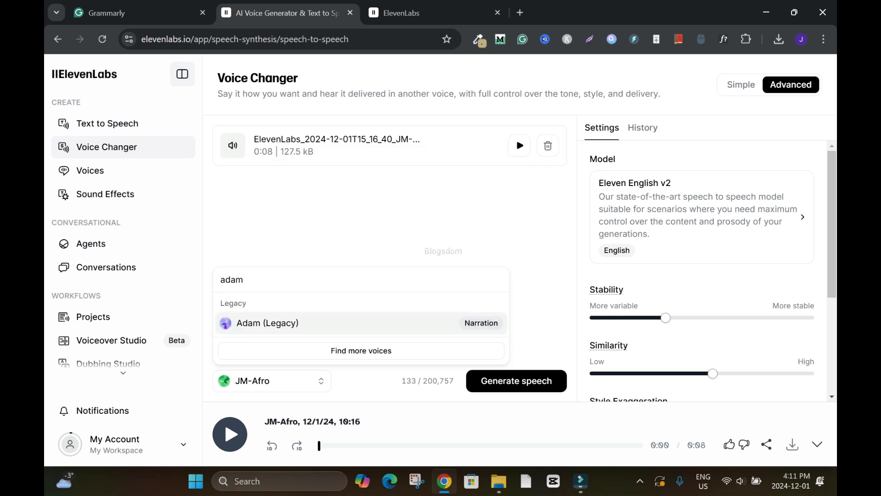
pyautogui.click(267, 322)
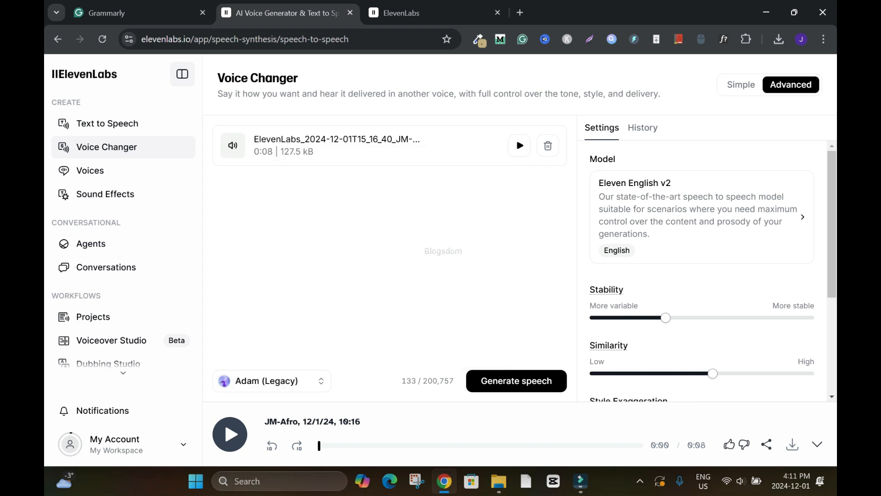
# Review the Adam (Legacy) voice settings and generate the converted speech from the loaded audio.
pyautogui.scroll(-3, 706, 276)
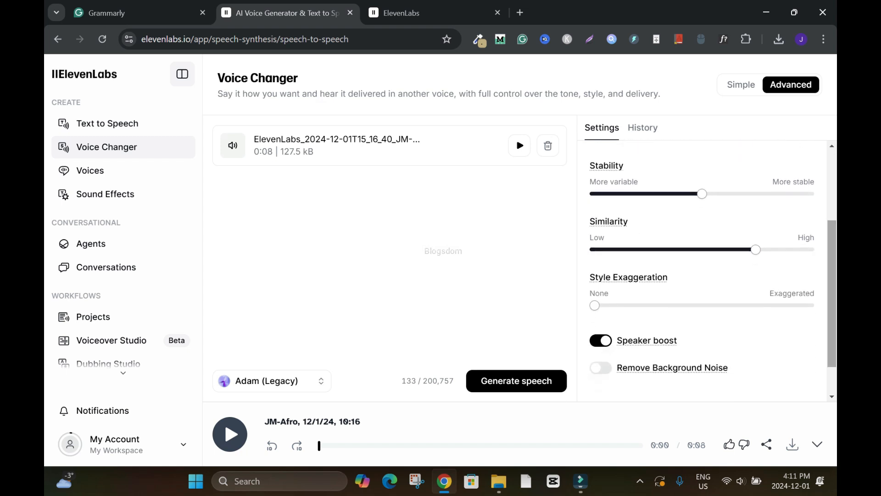
pyautogui.scroll(3, 707, 270)
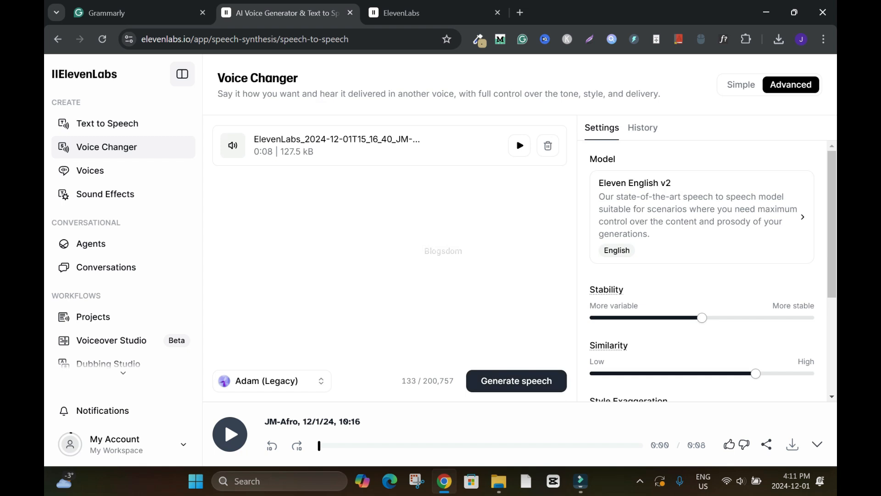
pyautogui.click(516, 380)
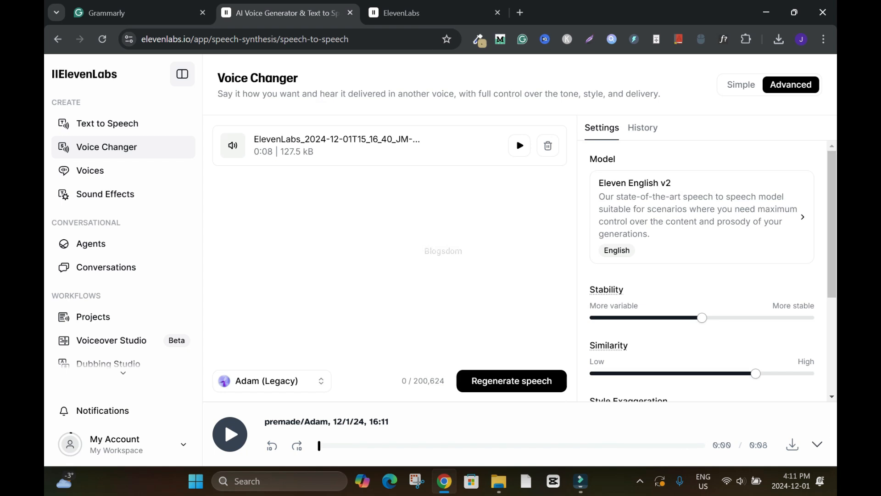
# Review the Stability, Similarity and Style Exaggeration settings for Adam (Legacy), and play the converted speech.
pyautogui.moveTo(701, 317)
pyautogui.moveTo(694, 299)
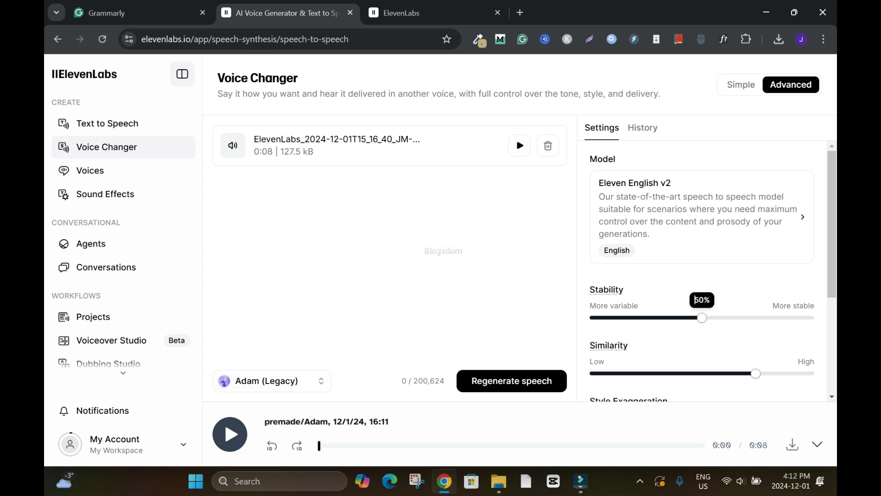
pyautogui.scroll(-1, 715, 308)
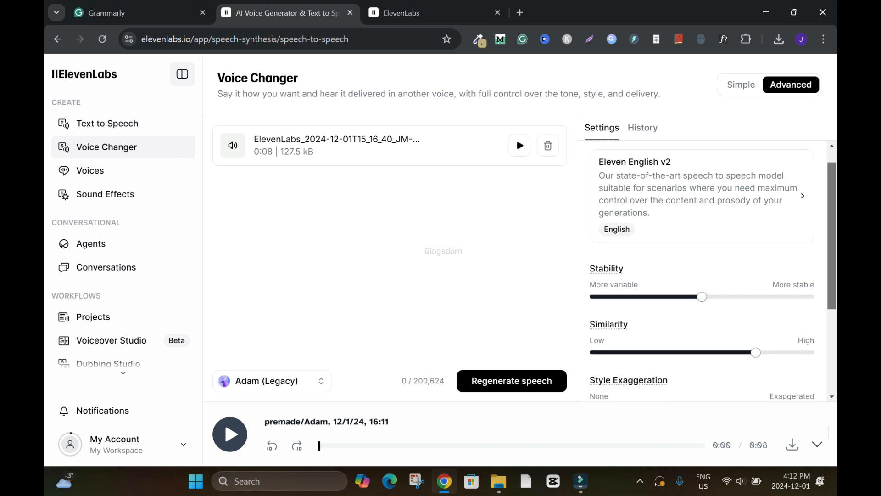
pyautogui.moveTo(749, 315)
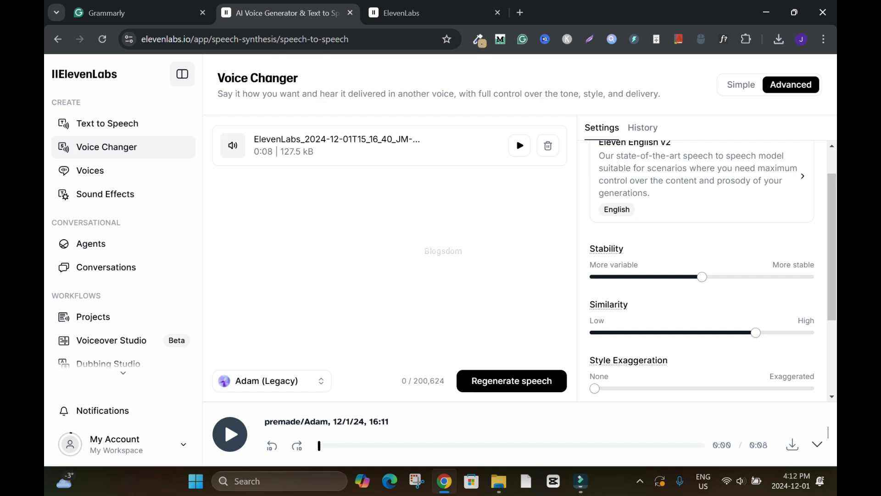
pyautogui.click(230, 433)
# Take a brief look at My voices, return to the Voice Changer and choose JM-Afro as the target voice.
pyautogui.click(90, 171)
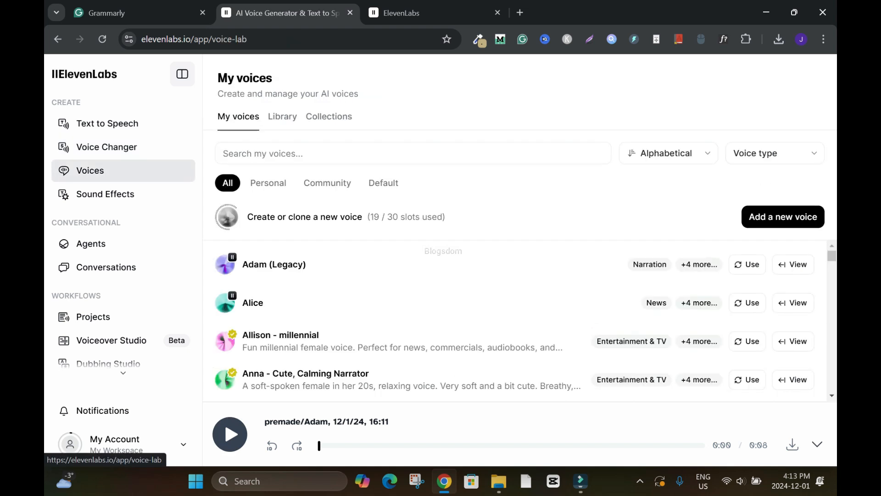
pyautogui.click(106, 147)
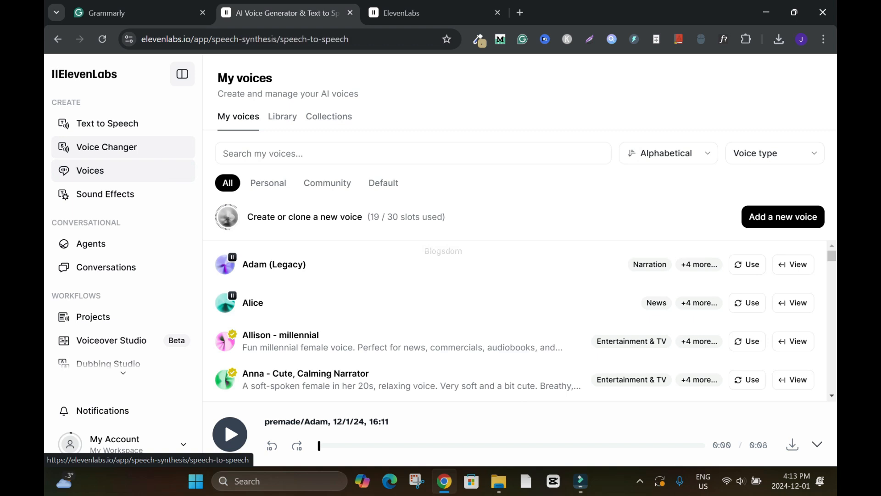
pyautogui.click(271, 380)
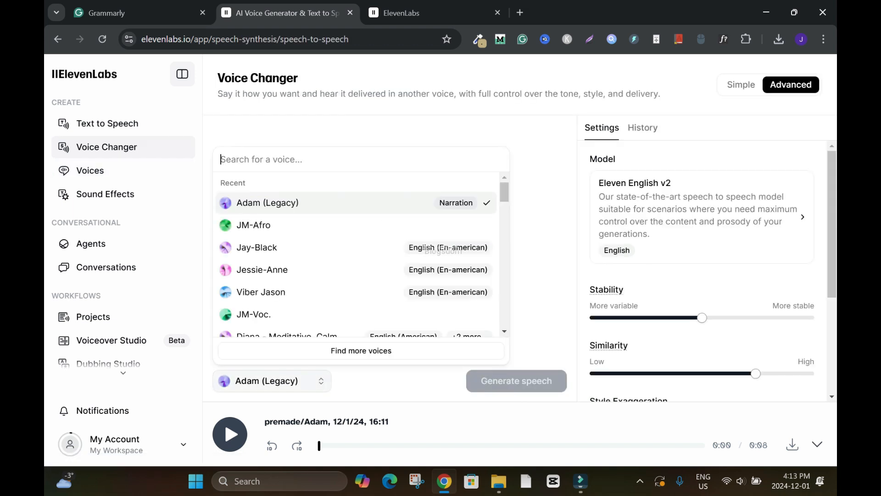
pyautogui.click(253, 225)
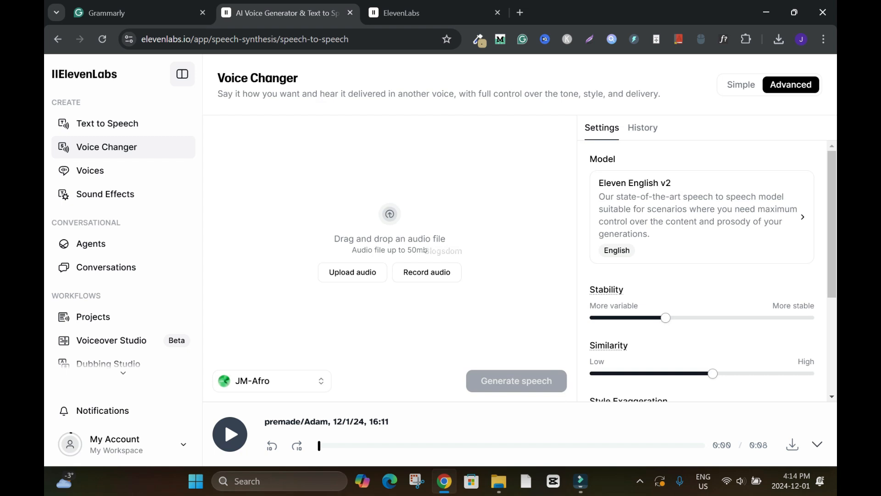
# Start adding a new voice in My voices with the Voice Design option.
pyautogui.click(90, 170)
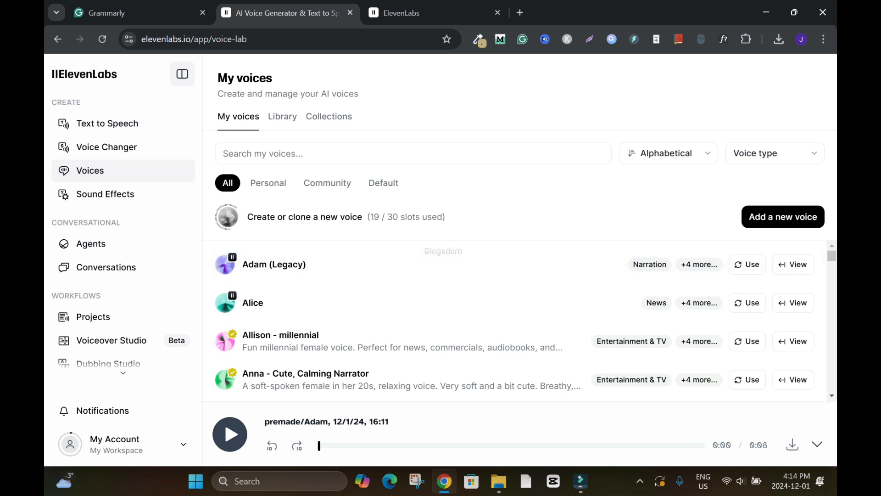
pyautogui.click(783, 217)
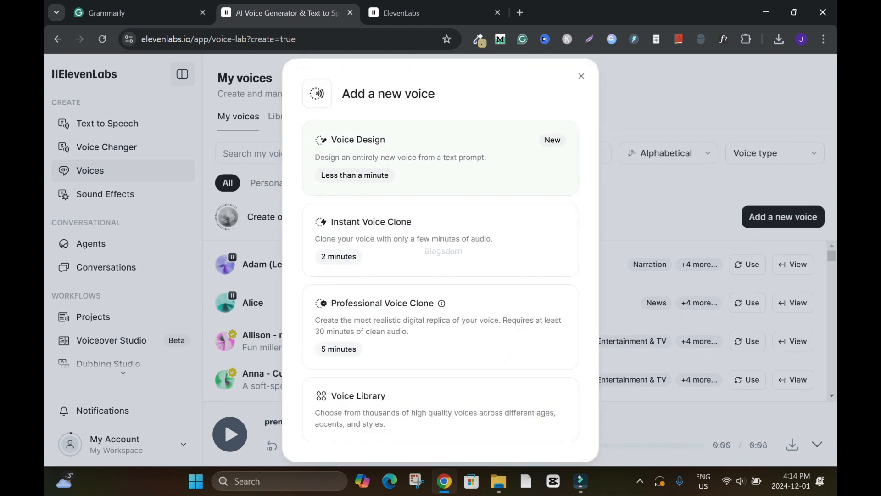
pyautogui.click(440, 158)
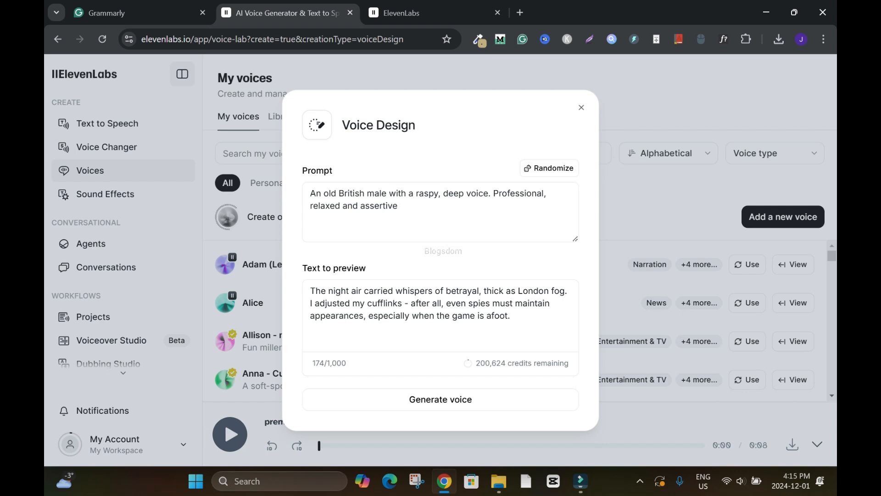
pyautogui.click(440, 193)
pyautogui.write('sweet,')
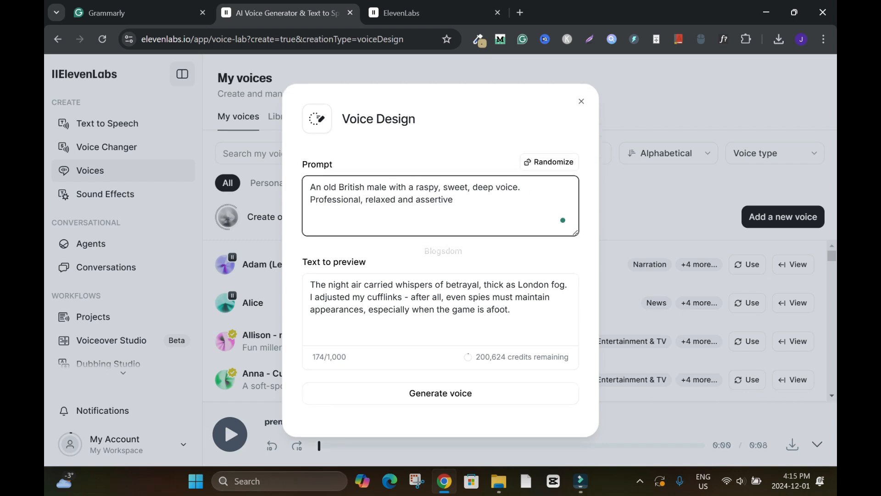
pyautogui.press('BackSpace')
pyautogui.press('BackSpace')
pyautogui.press('BackSpace')
pyautogui.press('BackSpace')
pyautogui.press('BackSpace')
pyautogui.press('BackSpace')
pyautogui.press('BackSpace')
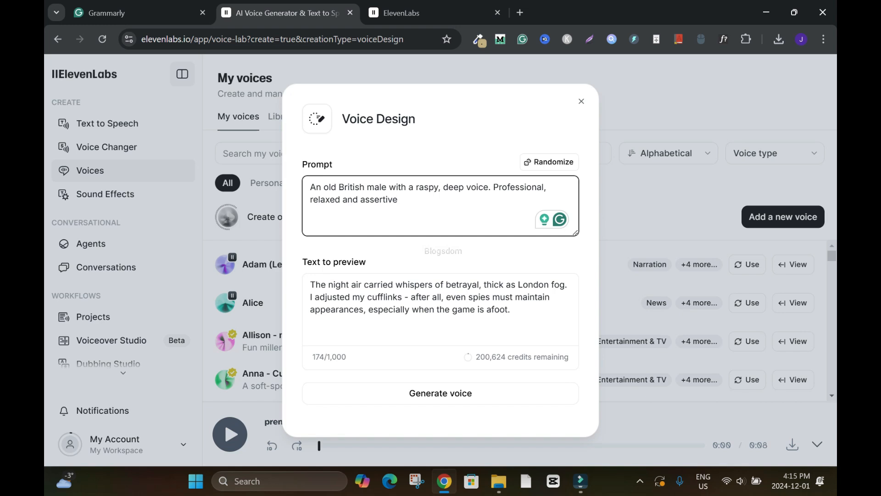
pyautogui.doubleClick(519, 187)
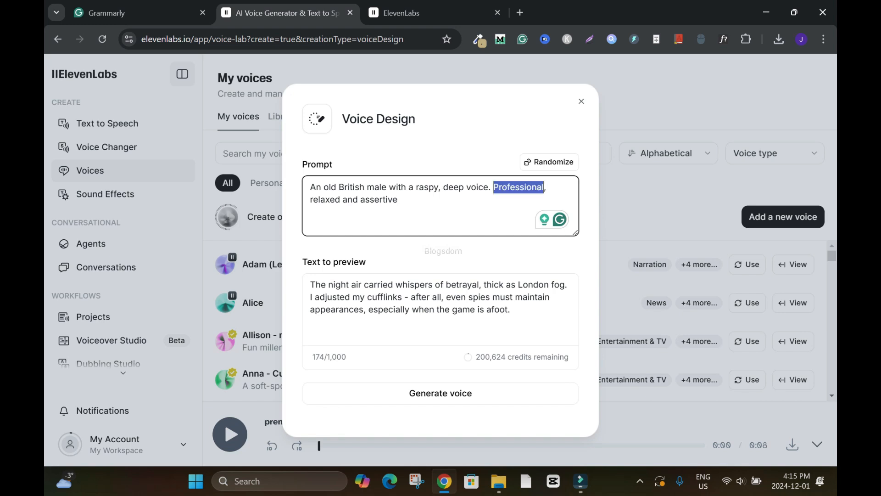
pyautogui.click(549, 187)
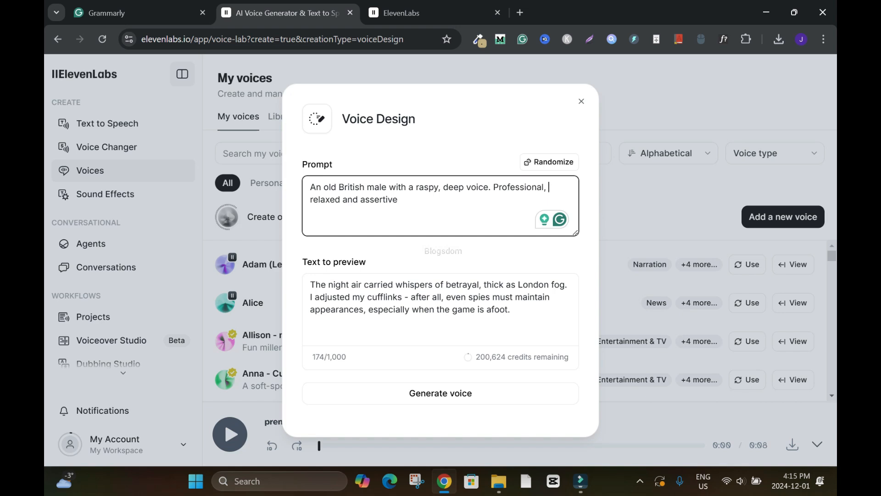
# Reword the start of the voice prompt to "A middle-aged African-American male", and close Voice Design without generating a voice.
pyautogui.moveTo(336, 187); pyautogui.dragTo(324, 187)
pyautogui.write('middle-aged')
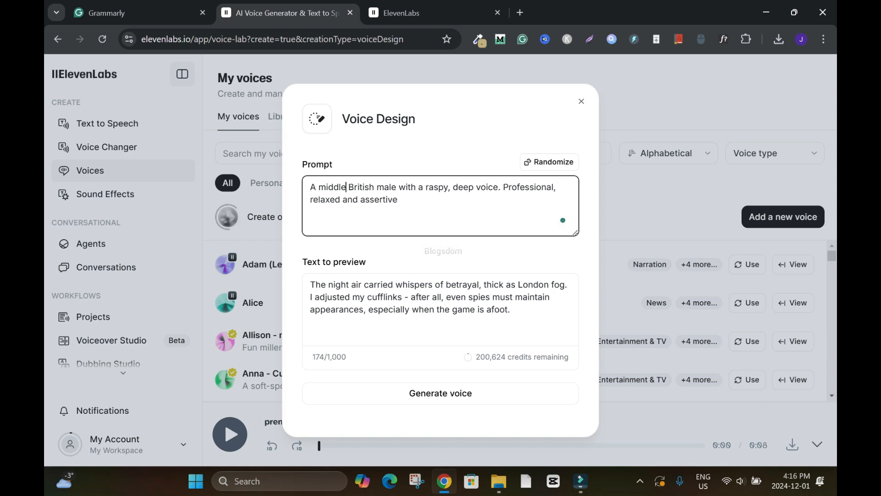
pyautogui.write(' African-Ame')
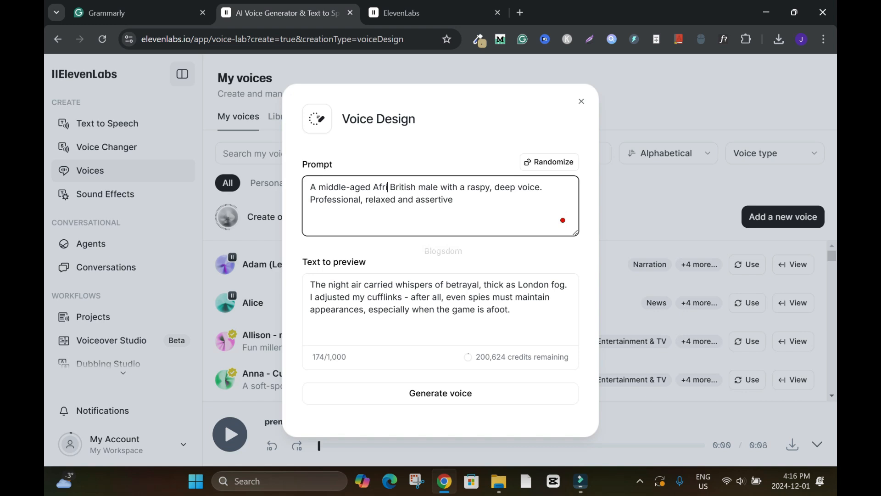
pyautogui.write('rican')
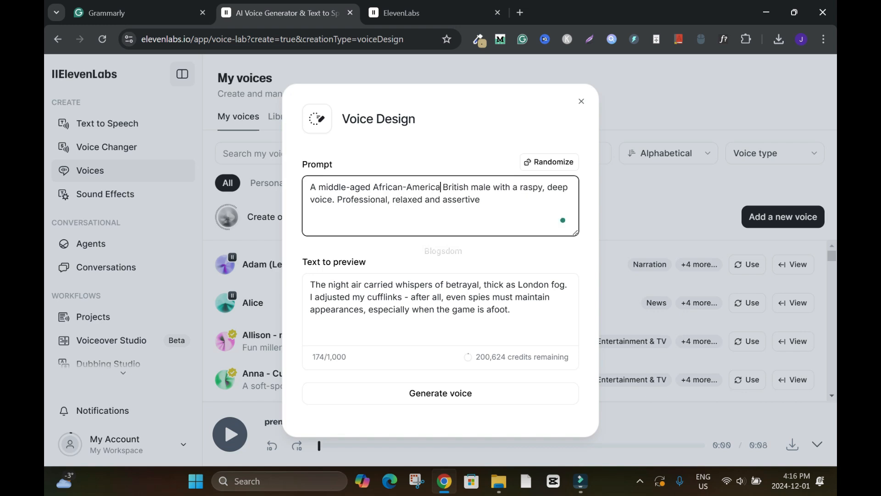
pyautogui.hotkey('shift', 'Right')
pyautogui.hotkey('shift', 'Right')
pyautogui.hotkey('shift', 'Right')
pyautogui.hotkey('shift', 'Right')
pyautogui.hotkey('shift', 'Right')
pyautogui.hotkey('shift', 'Right')
pyautogui.hotkey('shift', 'Right')
pyautogui.hotkey('shift', 'Right')
pyautogui.hotkey('shift', 'Right')
pyautogui.hotkey('shift', 'Right')
pyautogui.hotkey('shift', 'Right')
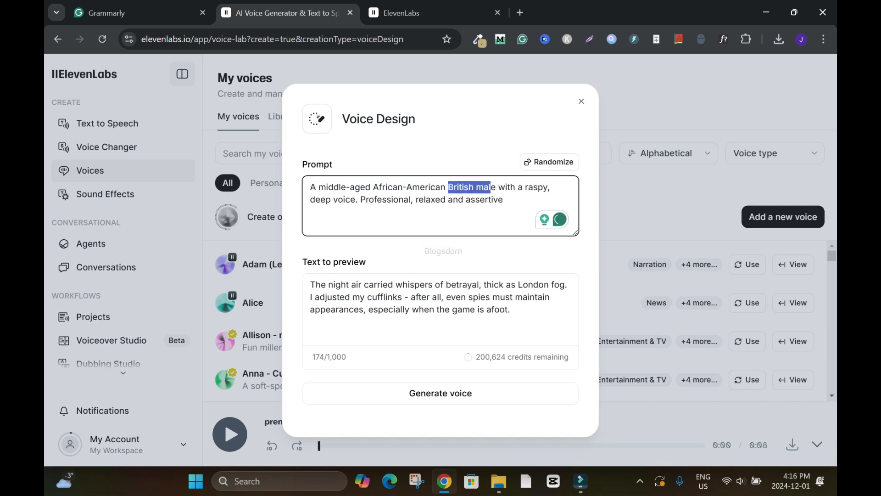
pyautogui.hotkey('shift', 'Left')
pyautogui.hotkey('shift', 'Left')
pyautogui.hotkey('shift', 'Left')
pyautogui.press('BackSpace')
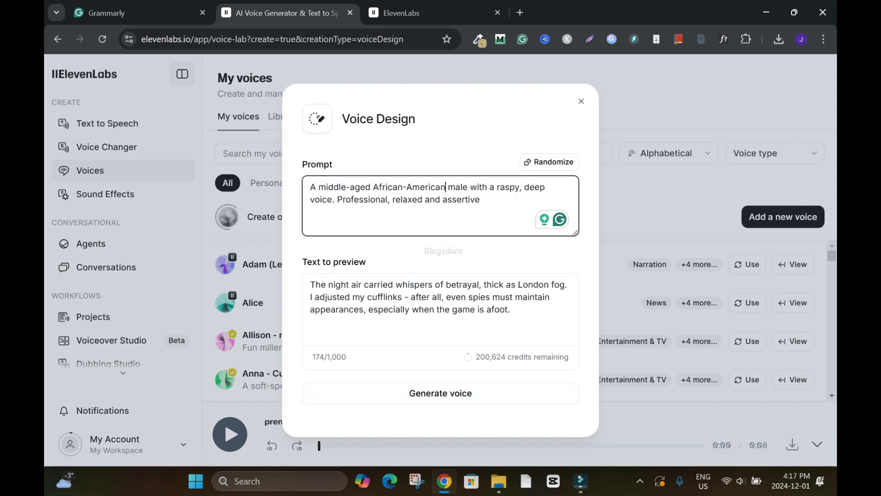
pyautogui.click(581, 101)
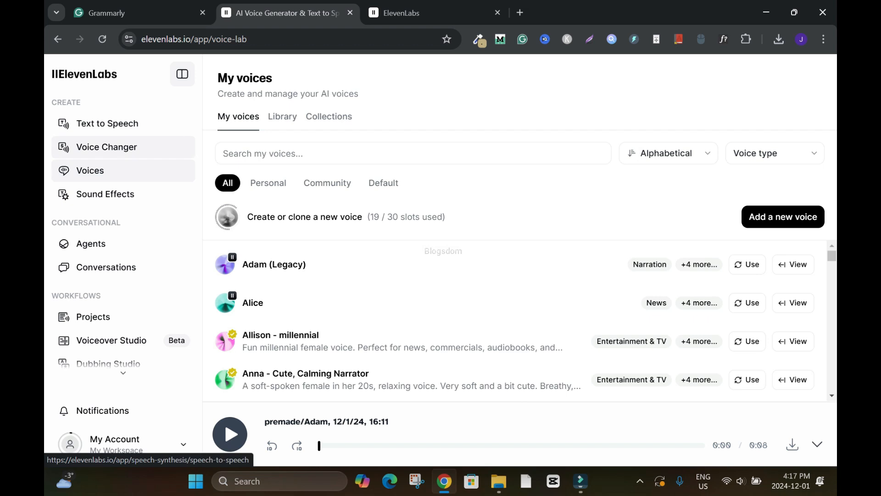
# Open the Text to Speech history and play the Jay-Black clip starting "In today's video" from Thursday.
pyautogui.click(107, 123)
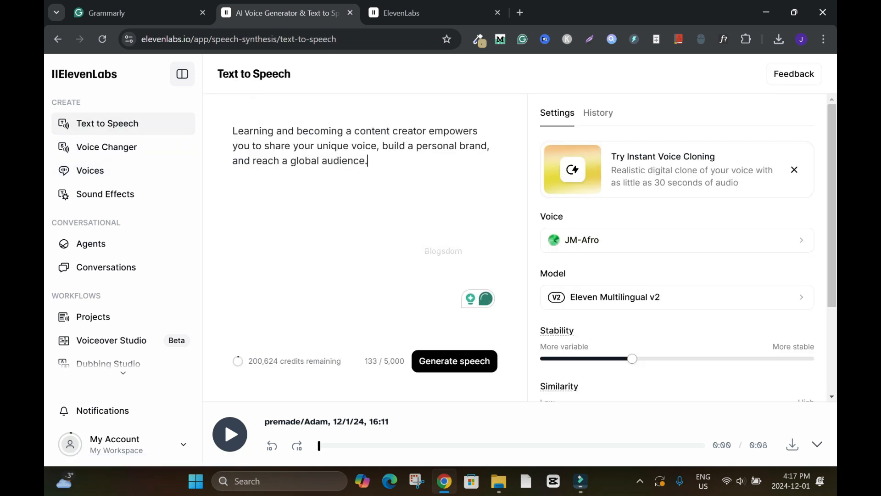
pyautogui.click(598, 112)
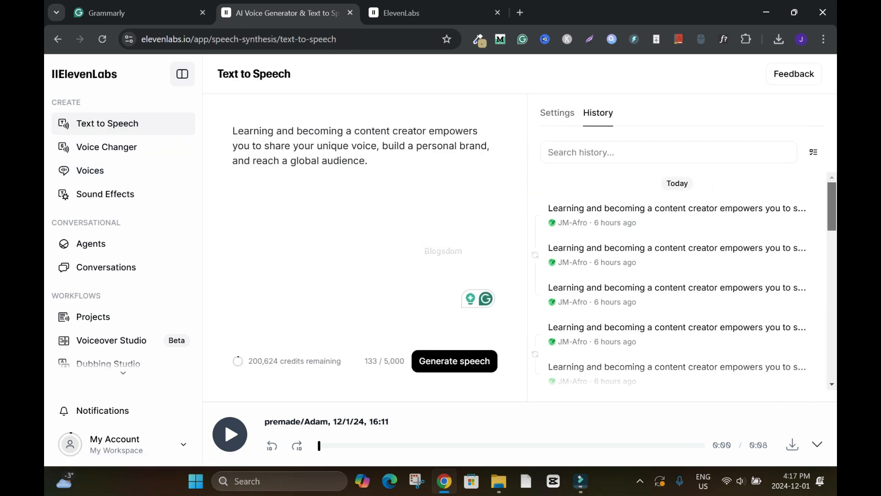
pyautogui.scroll(-10, 676, 280)
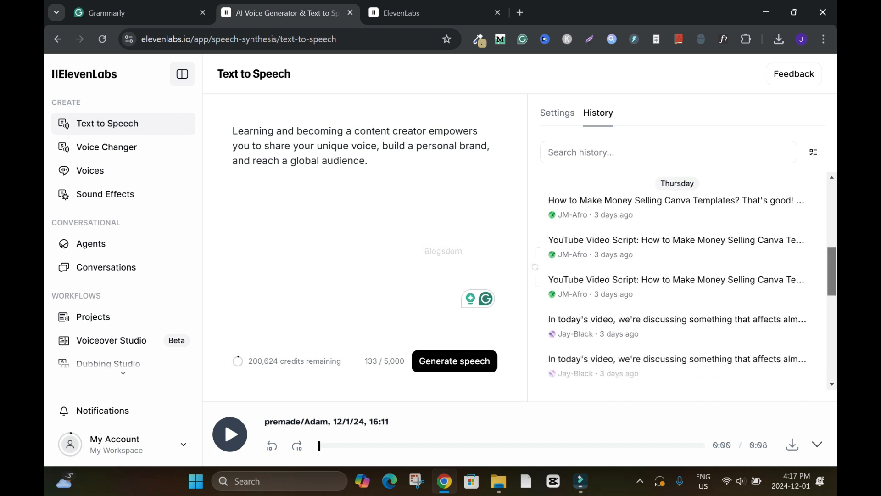
pyautogui.scroll(-2, 677, 280)
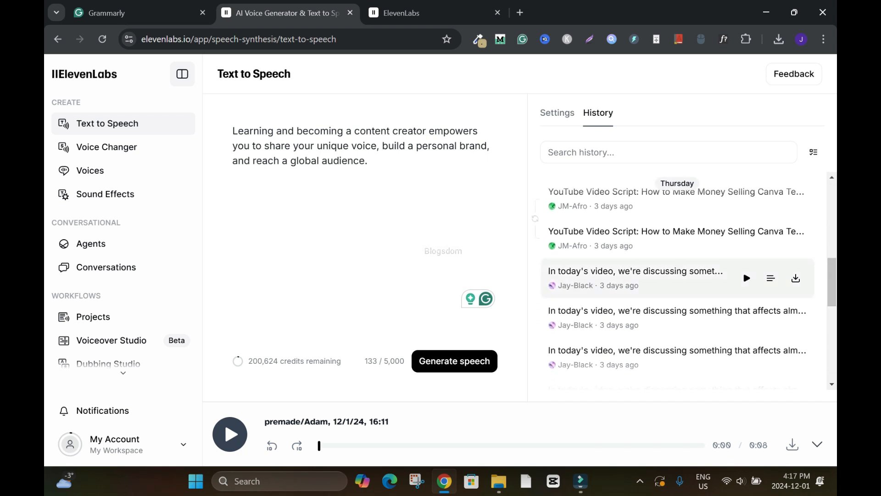
pyautogui.click(747, 278)
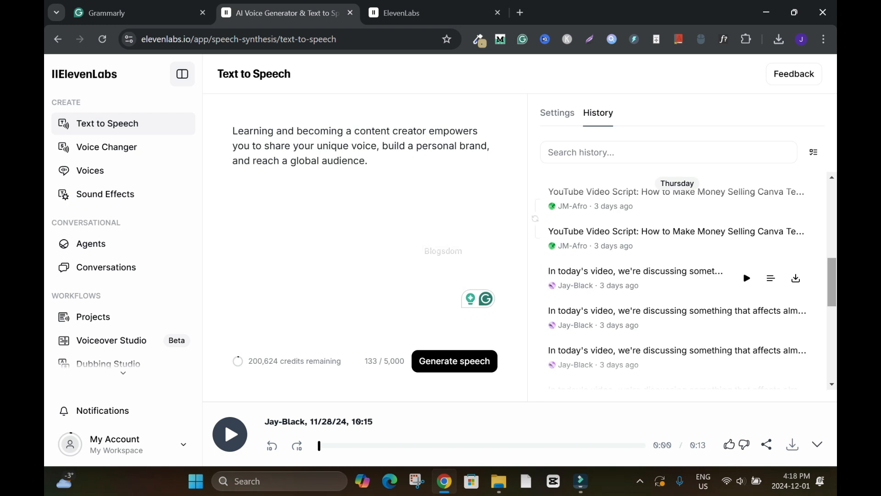
# Browse the older generation history and play a Jessie-Anne clip from November 19th, 2024.
pyautogui.scroll(-1, 677, 280)
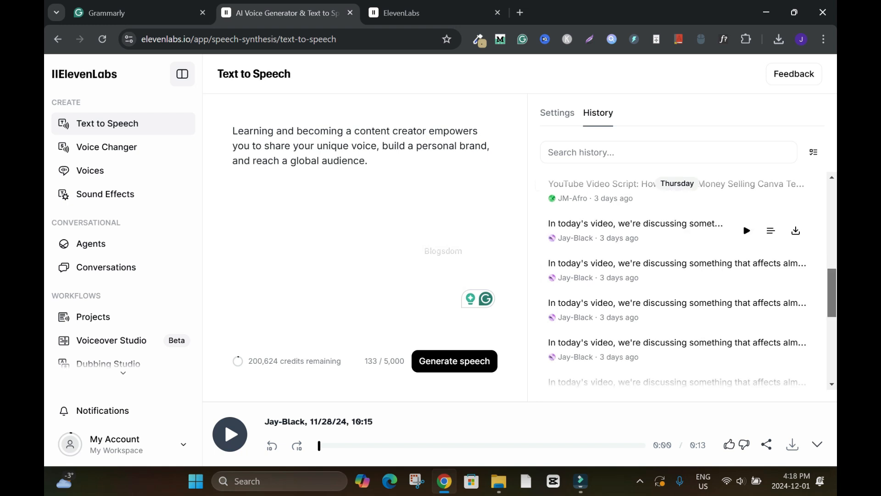
pyautogui.scroll(-5, 677, 280)
pyautogui.scroll(-3, 676, 280)
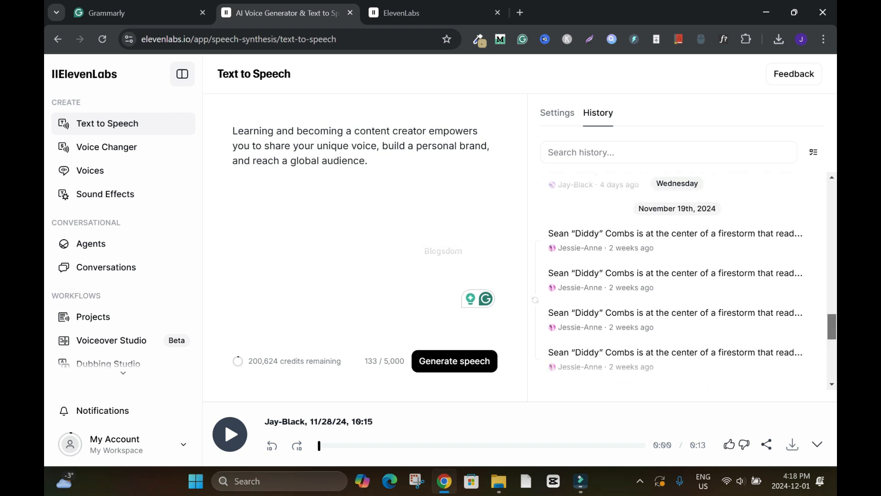
pyautogui.scroll(5, 676, 280)
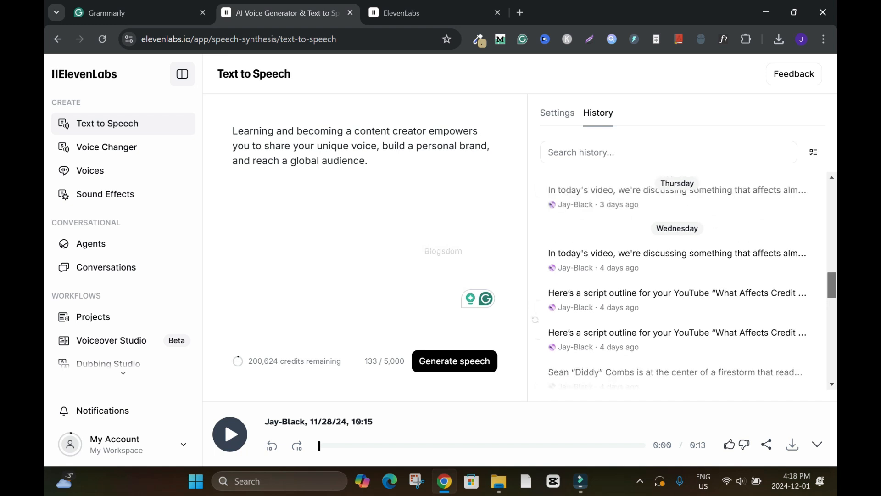
pyautogui.scroll(-4, 746, 247)
pyautogui.click(746, 248)
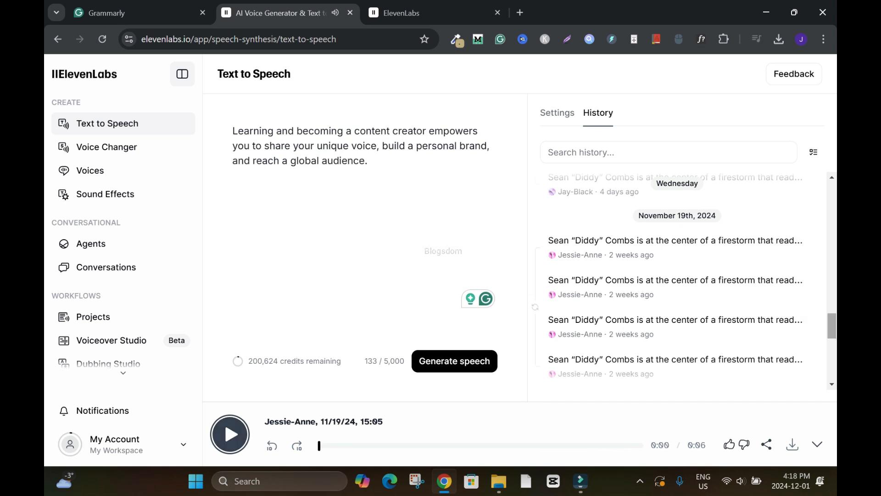
# Play part of the first Viber Jason clip about Sean "Diddy" Combs in the November 19th history, and pause it.
pyautogui.scroll(-2, 675, 275)
pyautogui.scroll(-3, 674, 232)
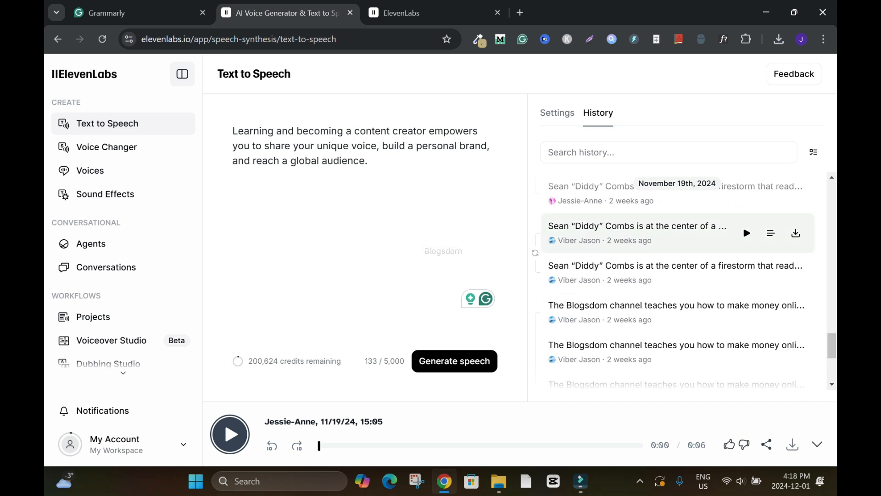
pyautogui.click(747, 232)
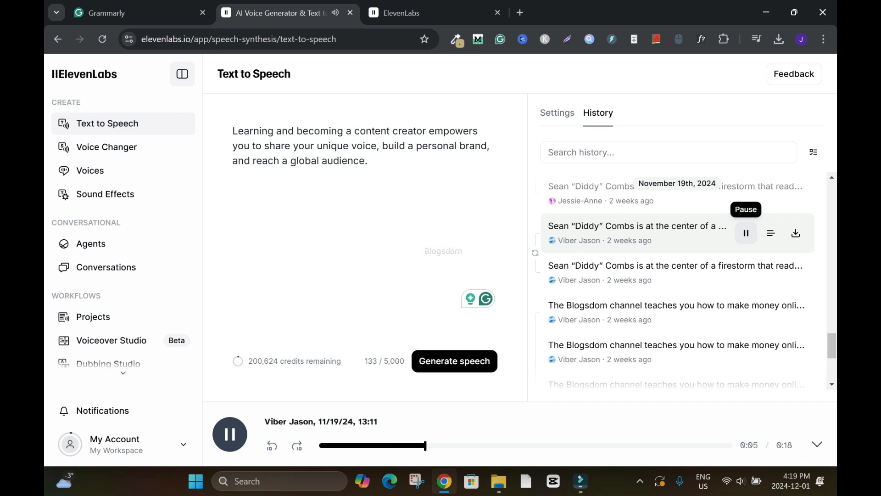
pyautogui.click(746, 233)
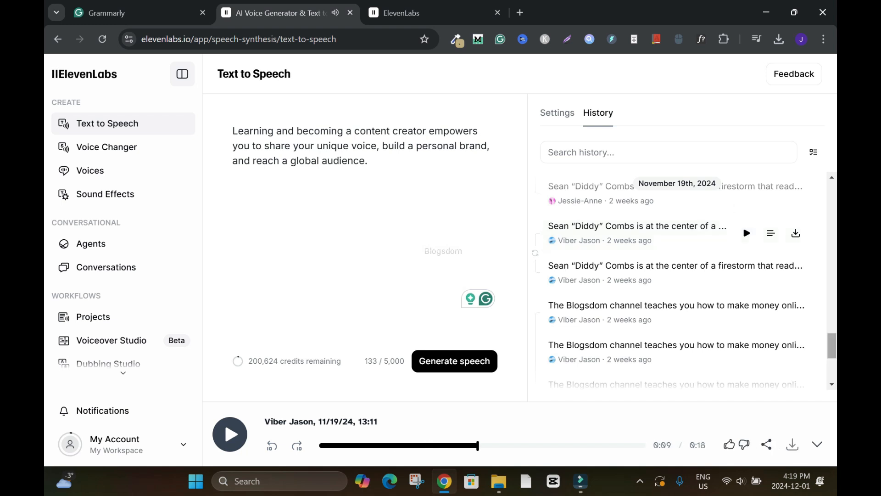
# Return to My voices and play the voice preview for Adam (Legacy).
pyautogui.click(90, 170)
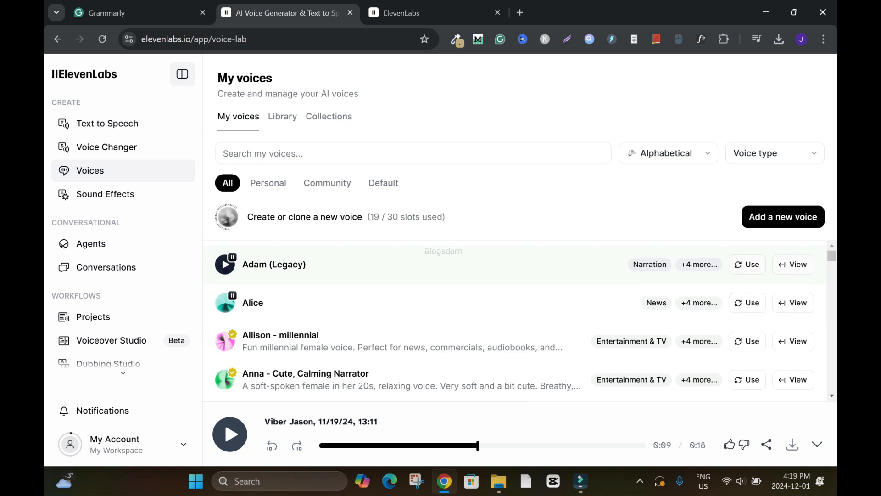
pyautogui.click(224, 263)
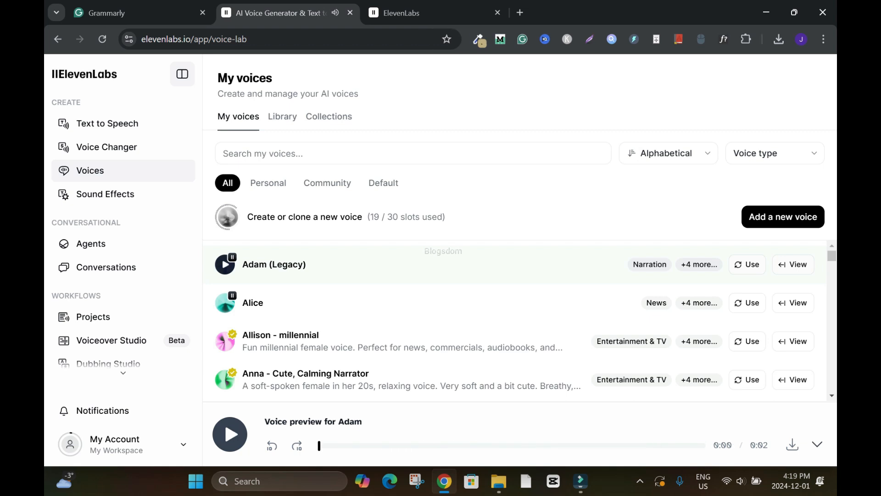
pyautogui.click(225, 264)
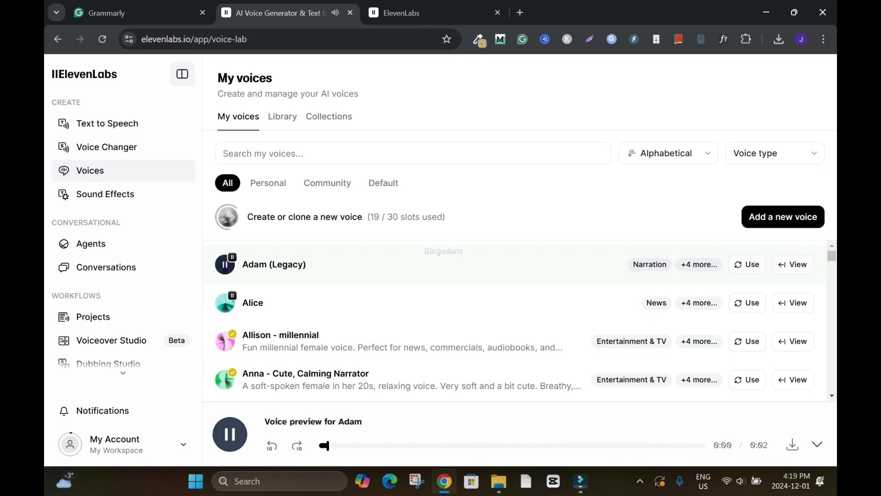
# Play the voice previews for Alice, Allison - millennial, and Anna - Cute, Calming Narrator.
pyautogui.click(225, 303)
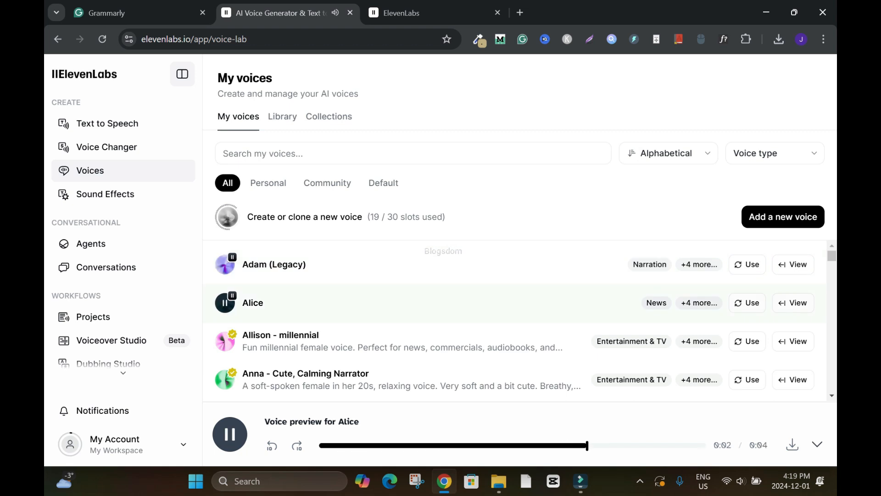
pyautogui.click(225, 341)
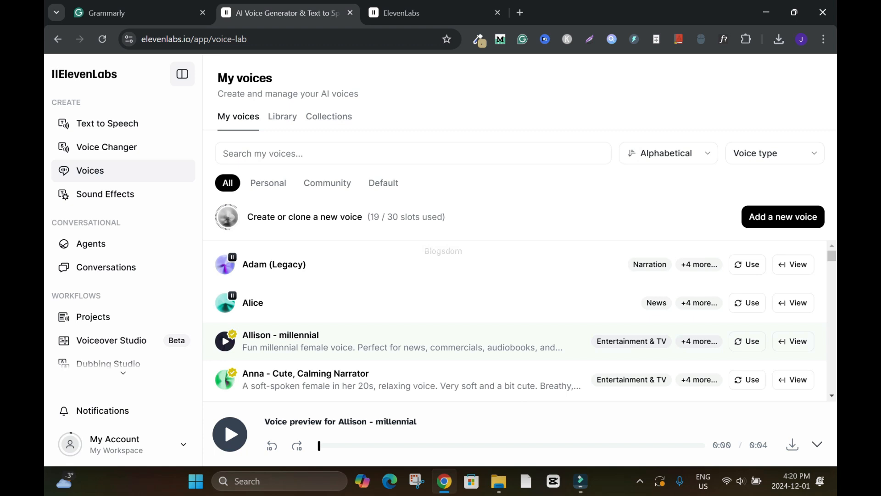
pyautogui.click(225, 379)
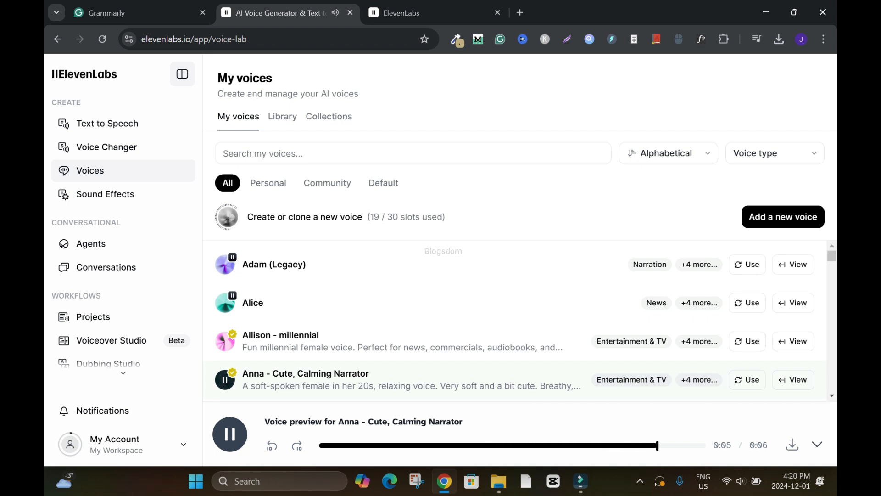
# Play the voice previews for Antoni (Legacy), Aria, Arnold (Legacy), and Bella - Direct and Understanding.
pyautogui.scroll(-3, 513, 322)
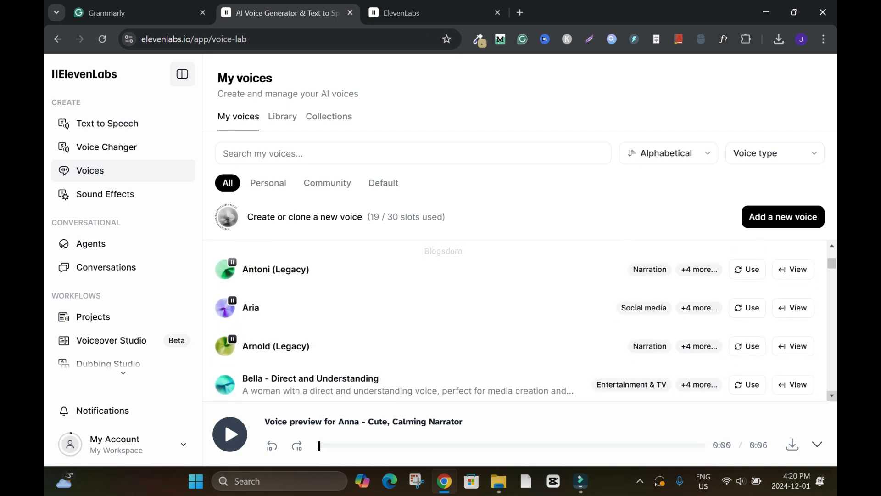
pyautogui.click(225, 270)
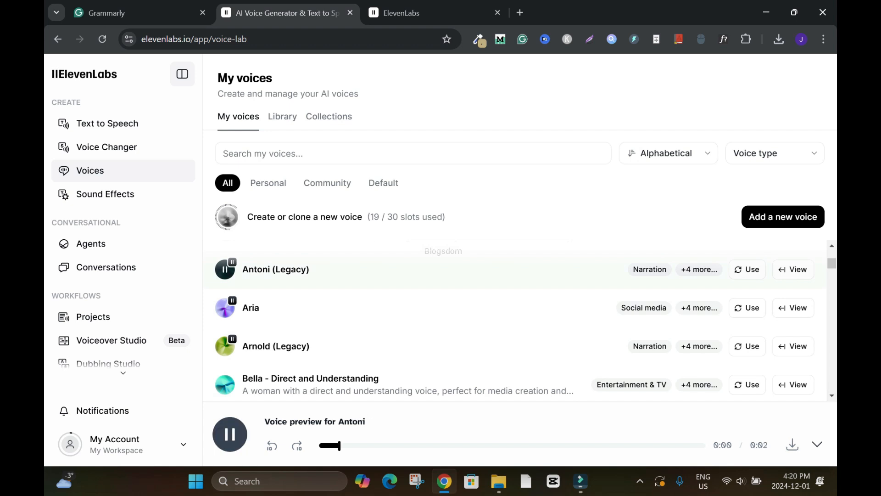
pyautogui.click(225, 307)
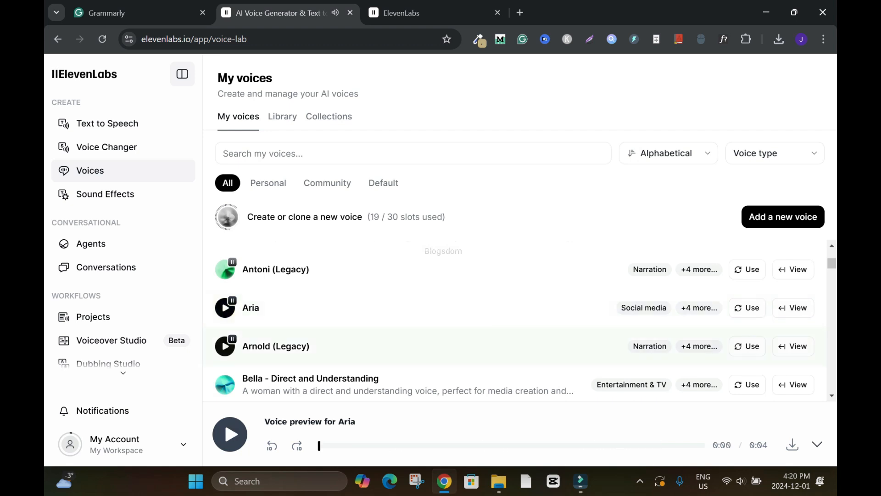
pyautogui.click(225, 346)
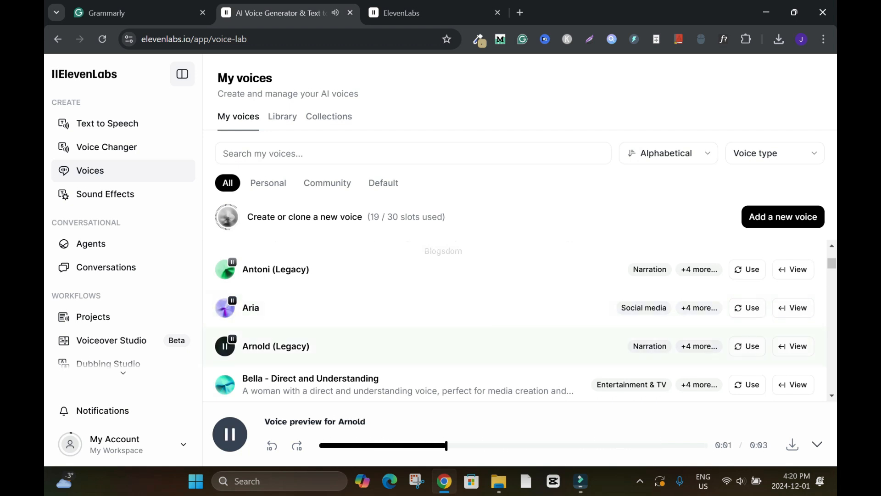
pyautogui.click(225, 384)
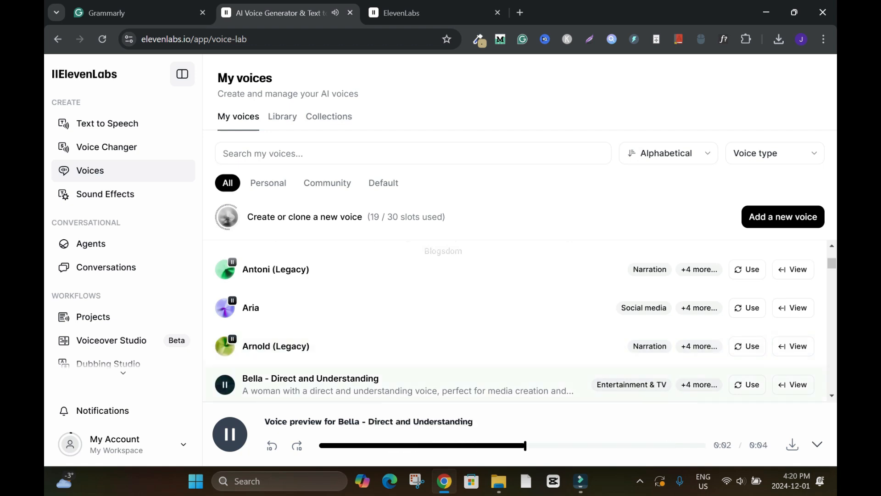
# Browse further down the voice list and play the LiveChi voice preview.
pyautogui.click(831, 396)
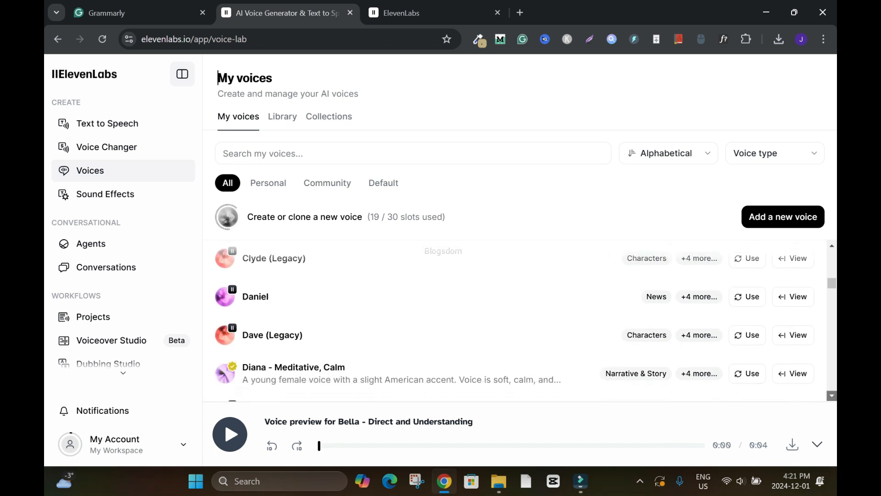
pyautogui.scroll(-20, 832, 396)
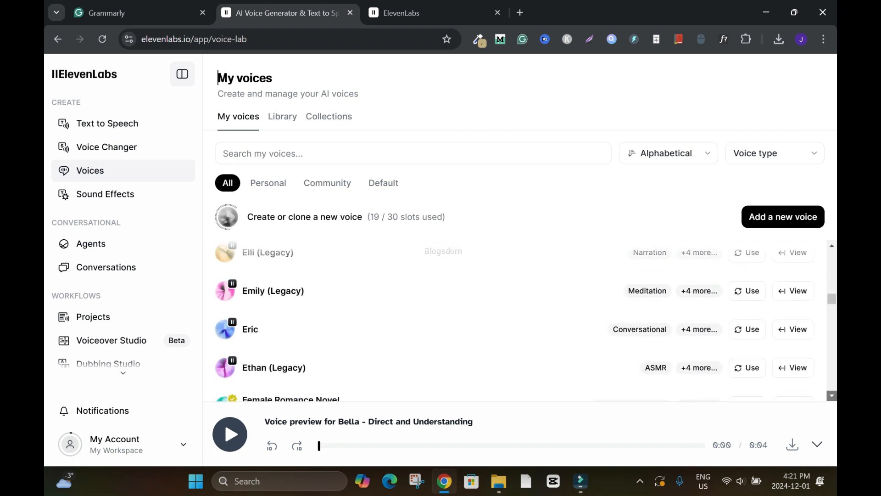
pyautogui.click(225, 331)
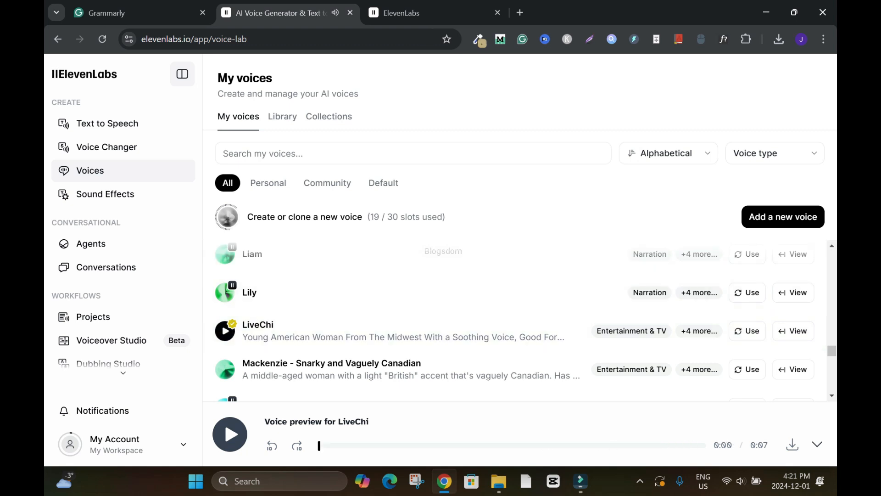
# Browse the voice list by Personal, Community and Default category, and return to showing all voices.
pyautogui.moveTo(831, 350); pyautogui.dragTo(832, 256)
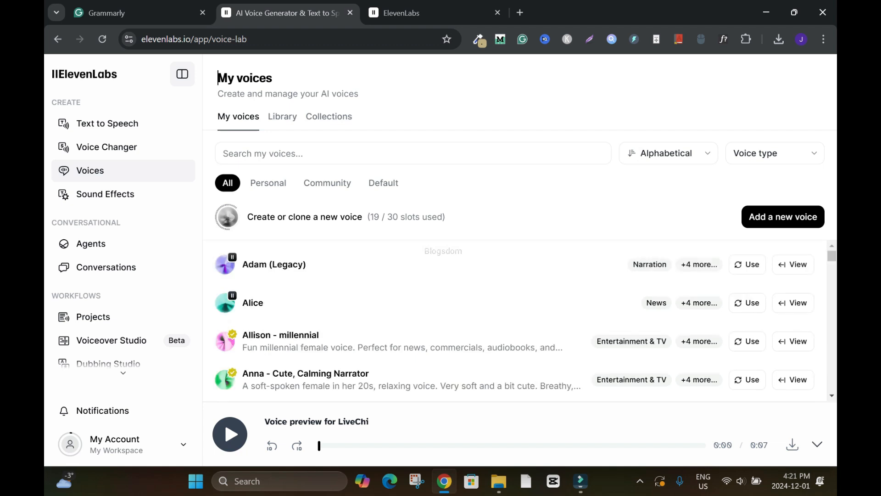
pyautogui.click(268, 183)
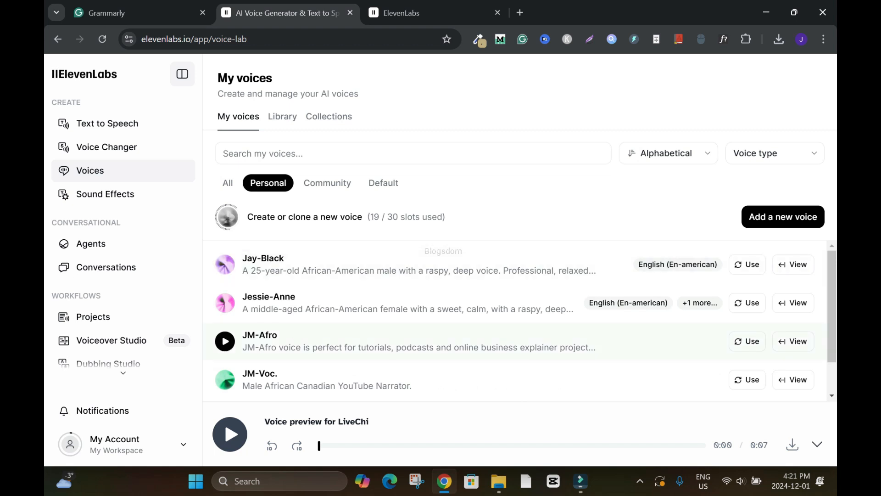
pyautogui.click(327, 182)
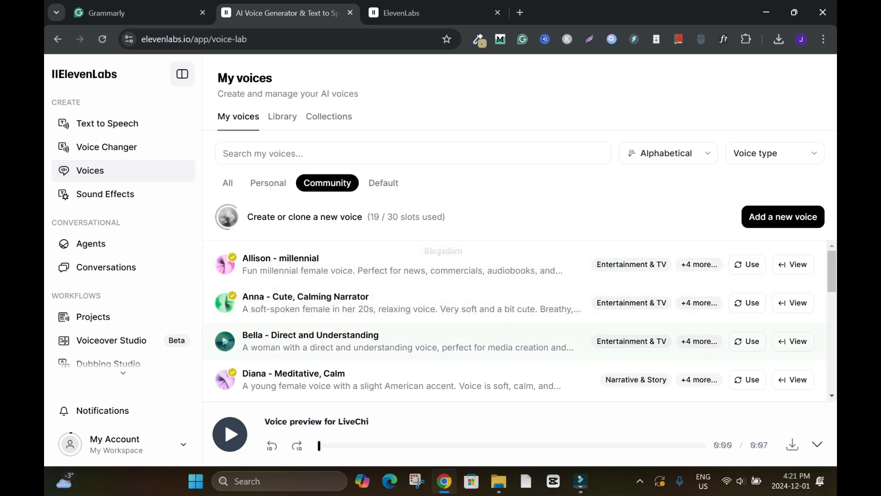
pyautogui.click(383, 182)
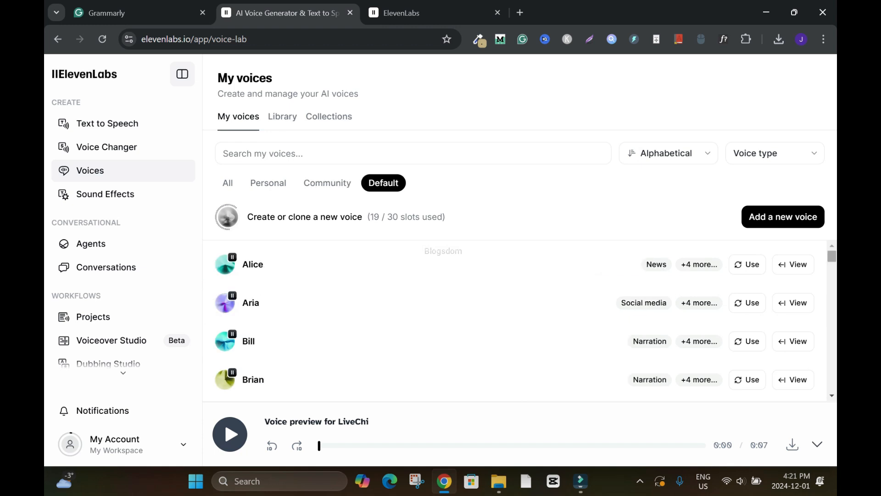
pyautogui.scroll(-12, 514, 322)
pyautogui.scroll(12, 514, 321)
pyautogui.click(327, 182)
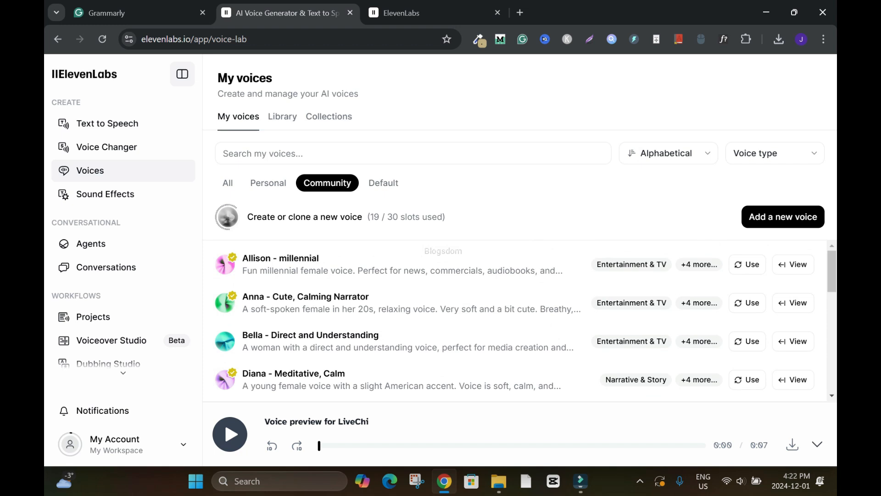
pyautogui.click(227, 183)
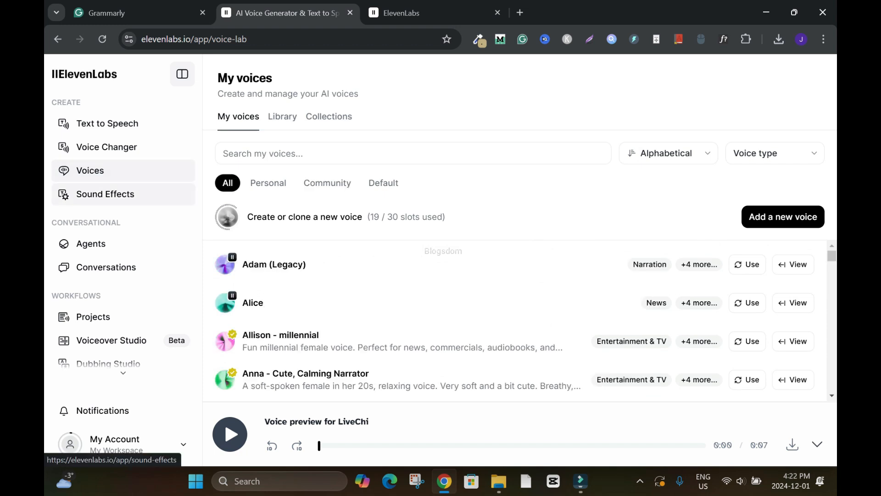
# Draft the sound effect description "Create a sound of a chirping bird in the morning." in Sound Effects, and clear it.
pyautogui.click(105, 193)
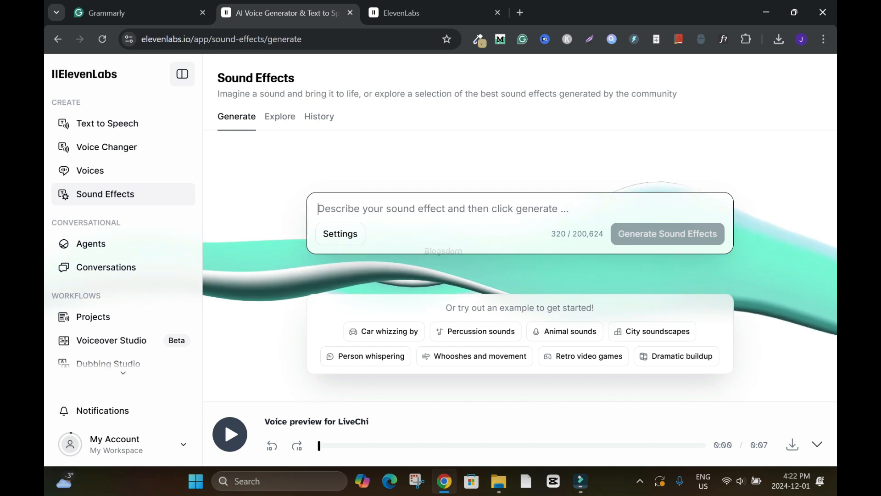
pyautogui.write('Create a sound of')
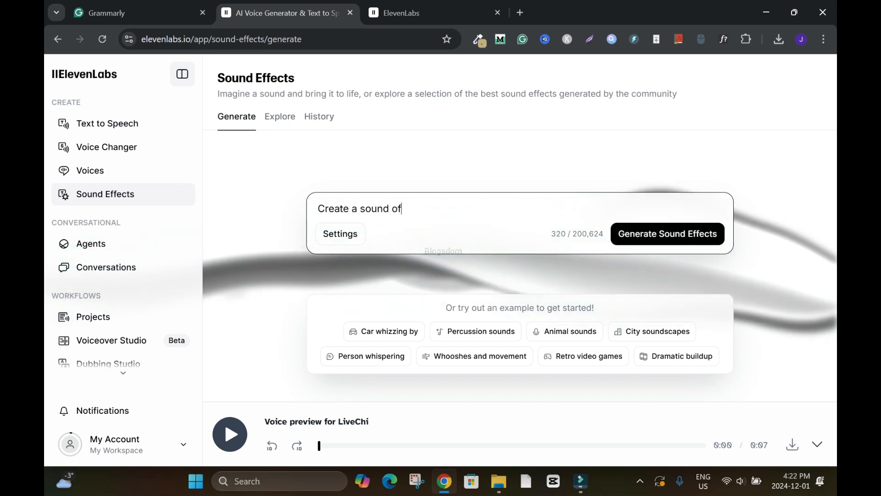
pyautogui.write(' a chirping b')
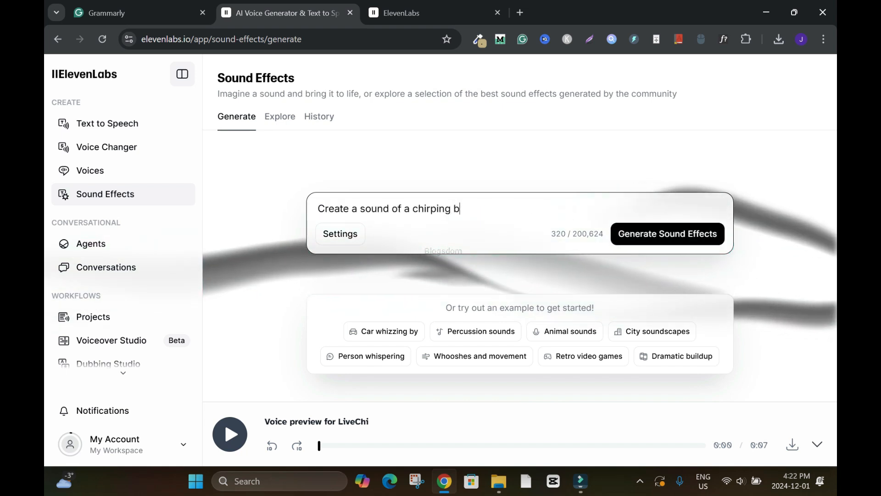
pyautogui.write('ird in th')
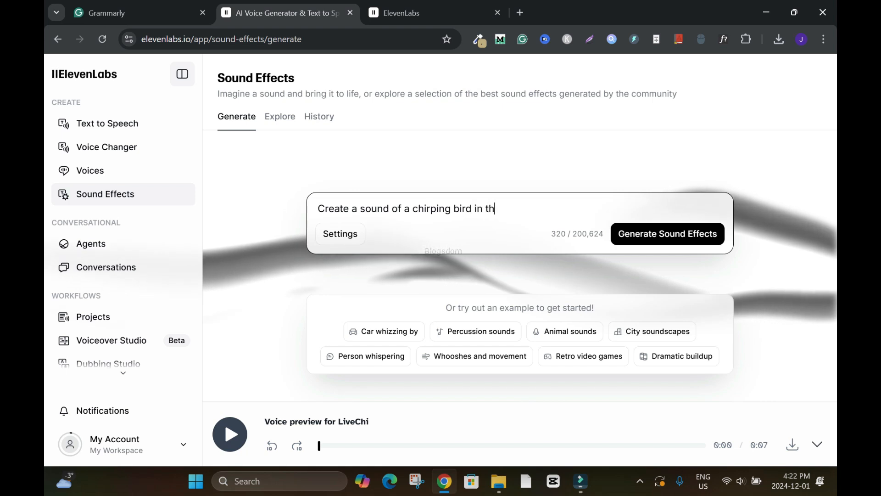
pyautogui.write('e morning.')
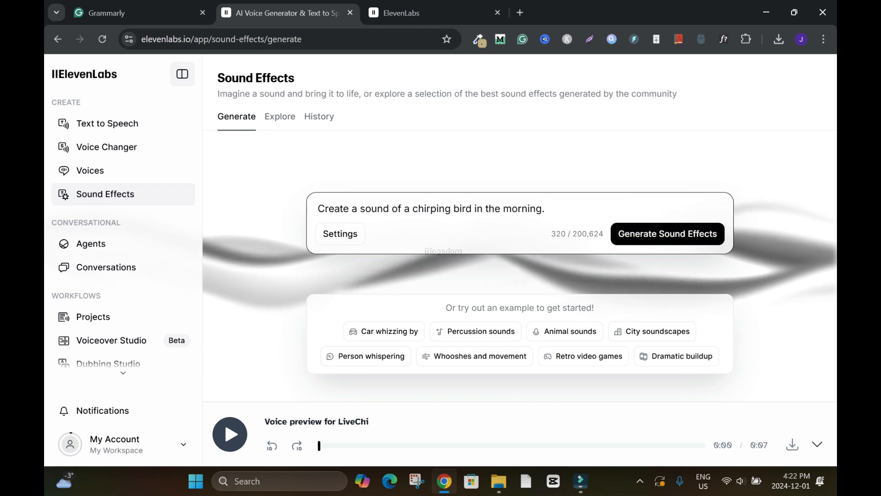
pyautogui.hotkey('ctrl', 'a')
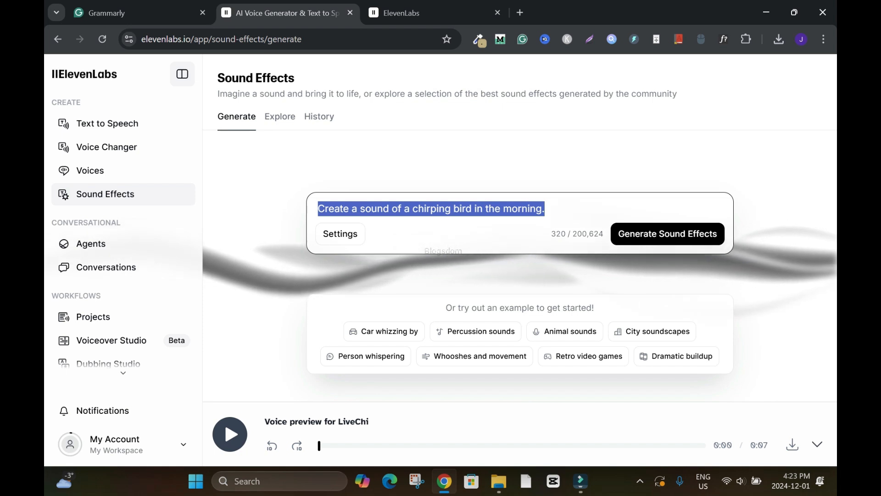
pyautogui.press('BackSpace')
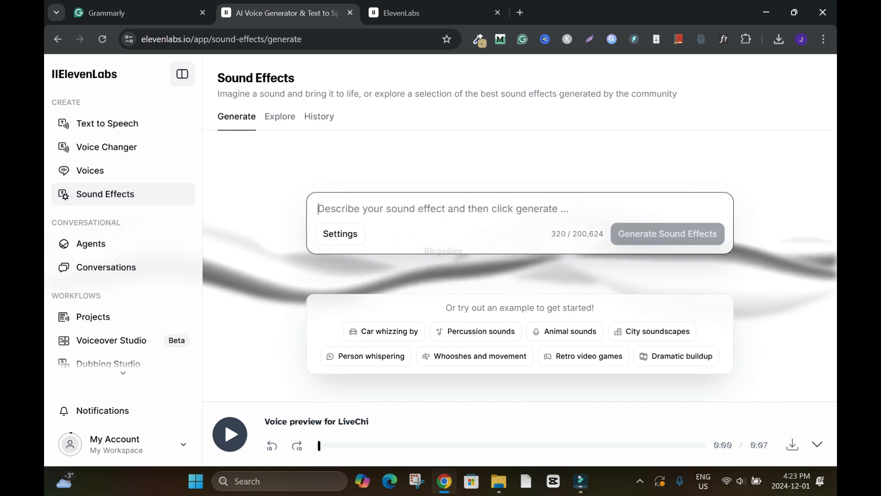
# Look over the Agents and Conversations pages without accepting the terms, and view the Text to Speech and Projects pages.
pyautogui.click(91, 243)
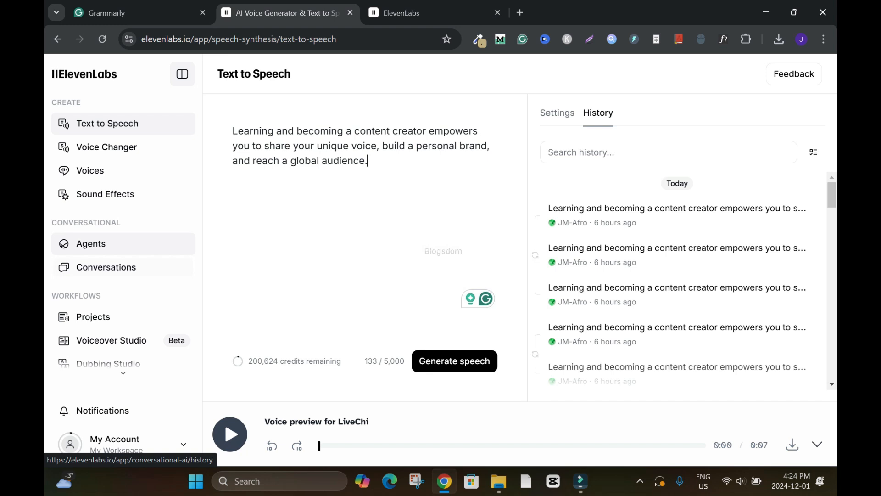
pyautogui.click(106, 267)
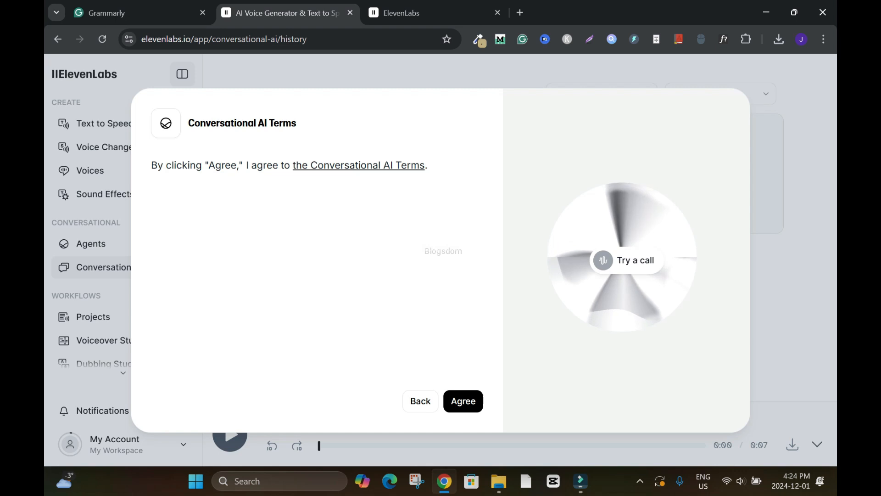
pyautogui.click(104, 123)
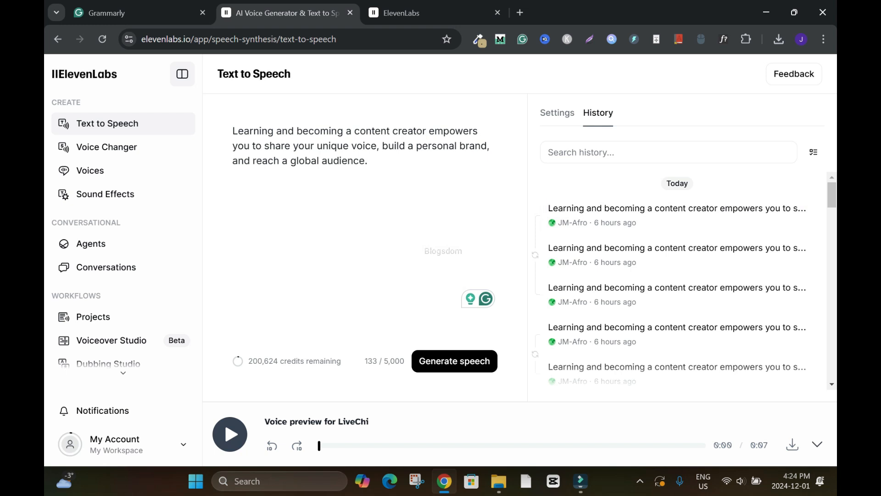
pyautogui.click(93, 316)
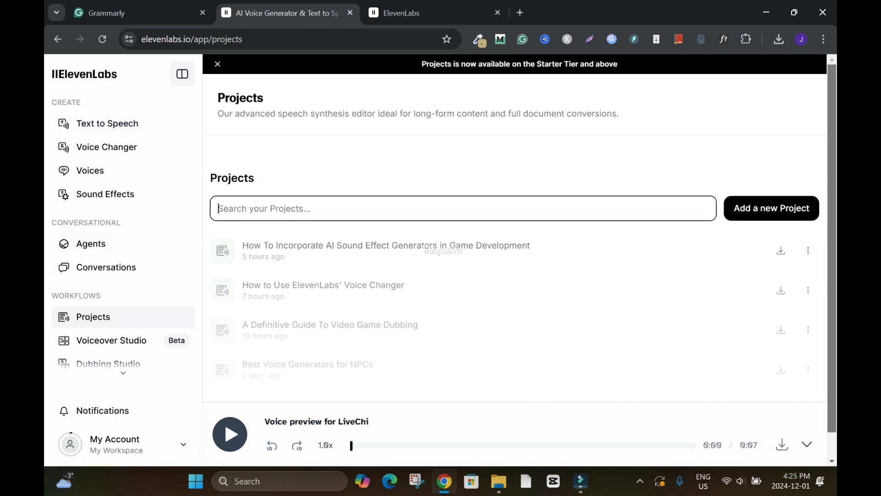
# View the new voiceover form in Voiceover Studio and close it without creating a project.
pyautogui.click(112, 340)
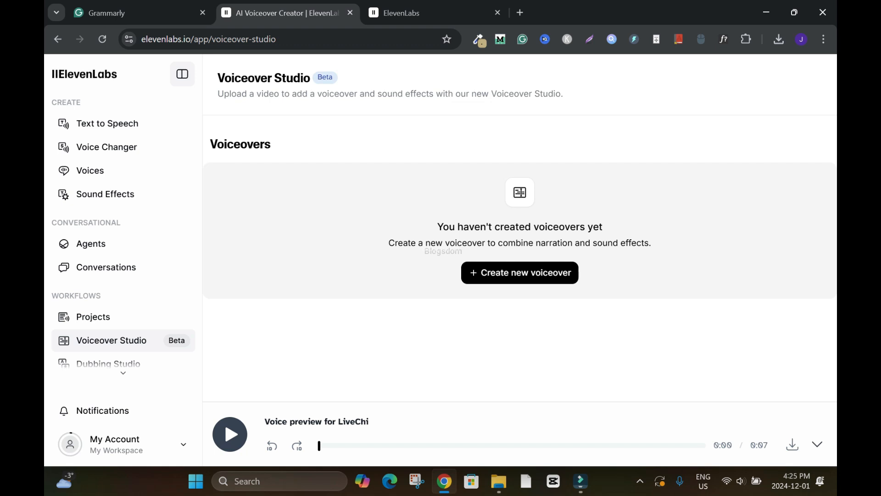
pyautogui.click(519, 272)
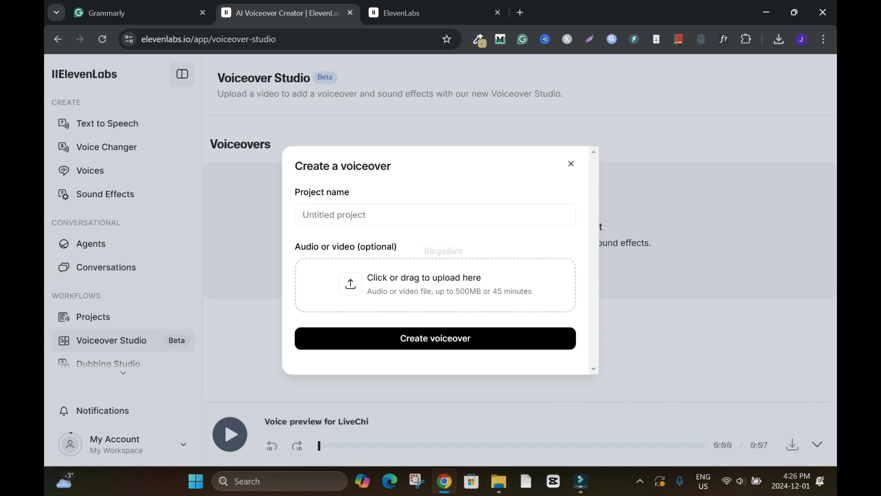
pyautogui.press('Escape')
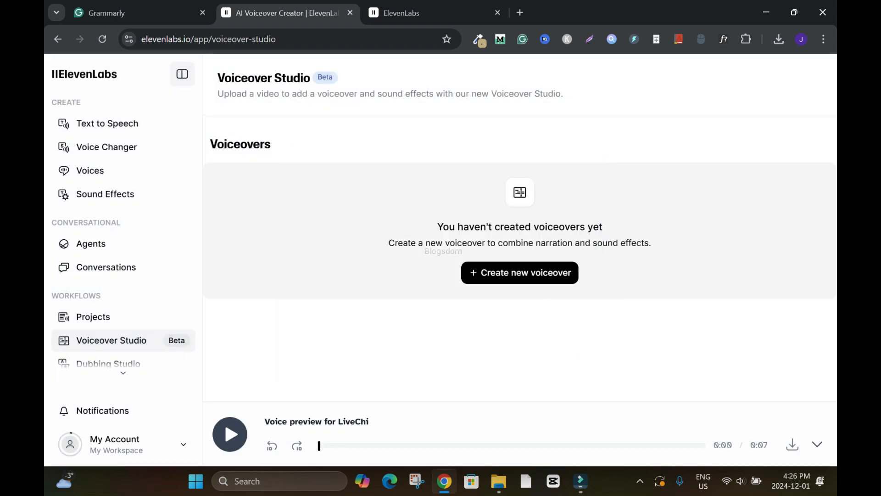
# Open Dubbing Studio and start a new dub.
pyautogui.scroll(-3, 119, 275)
pyautogui.click(108, 257)
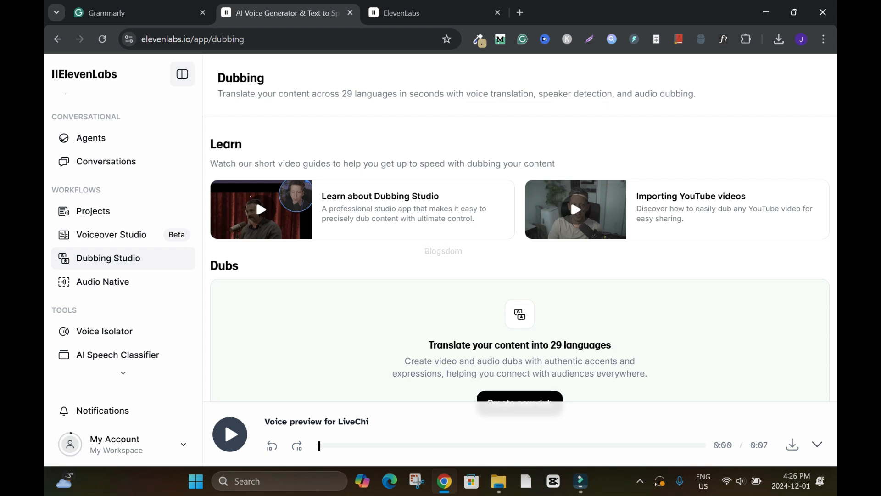
pyautogui.hotkey('ctrl', '-')
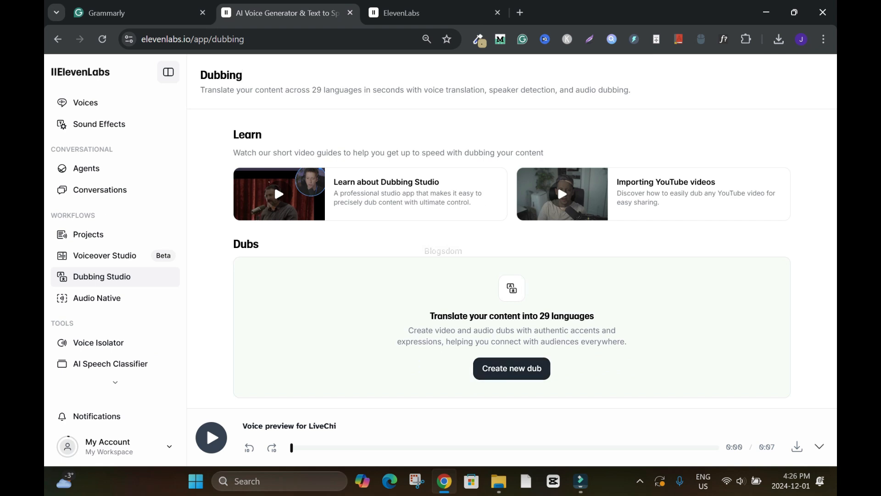
pyautogui.click(512, 368)
# Set the dub's project name to "11Labs Tutorial".
pyautogui.write('Elevenl')
pyautogui.press('BackSpace')
pyautogui.press('BackSpace')
pyautogui.press('BackSpace')
pyautogui.press('BackSpace')
pyautogui.press('BackSpace')
pyautogui.press('BackSpace')
pyautogui.press('BackSpace')
pyautogui.write('11Labs')
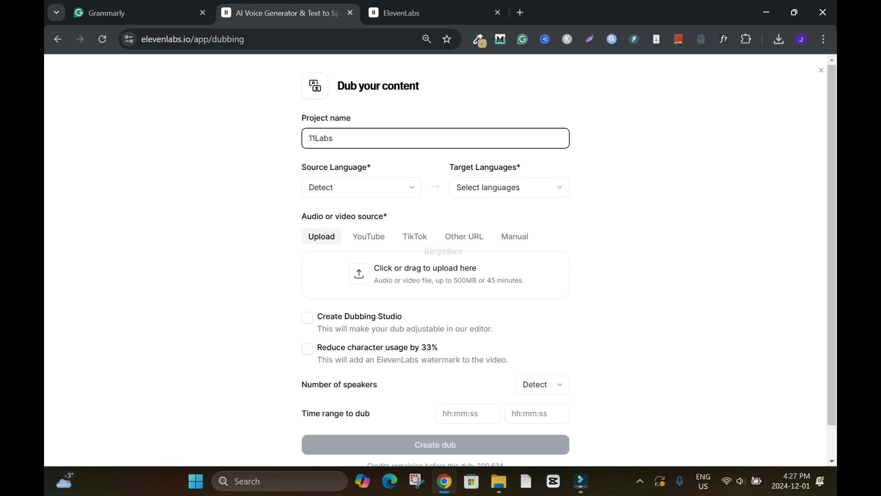
pyautogui.write('Tutorial')
# Set the dub's source language to English and its target language to Spanish.
pyautogui.click(361, 187)
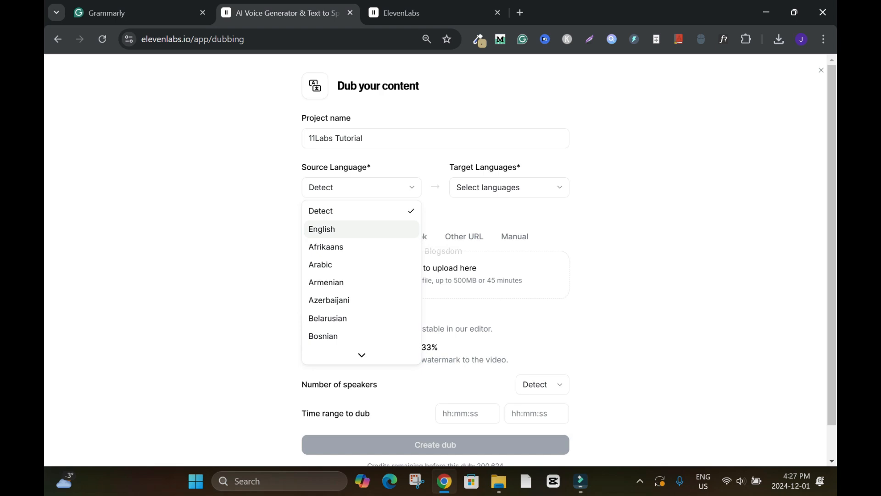
pyautogui.press('Return')
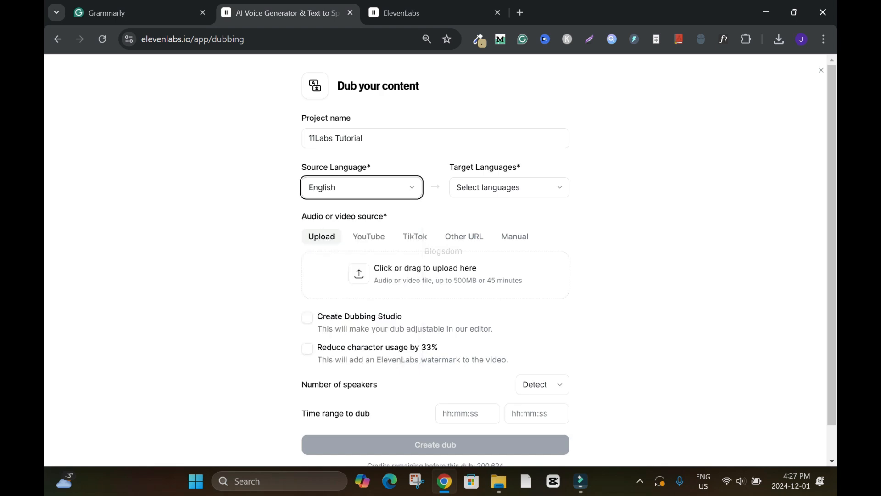
pyautogui.click(509, 187)
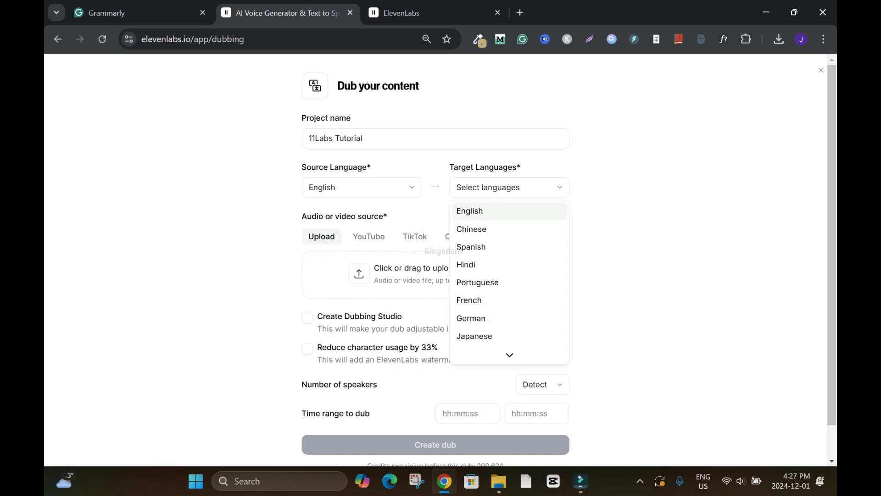
pyautogui.press('Down')
pyautogui.press('Down')
pyautogui.press('Return')
pyautogui.press('Escape')
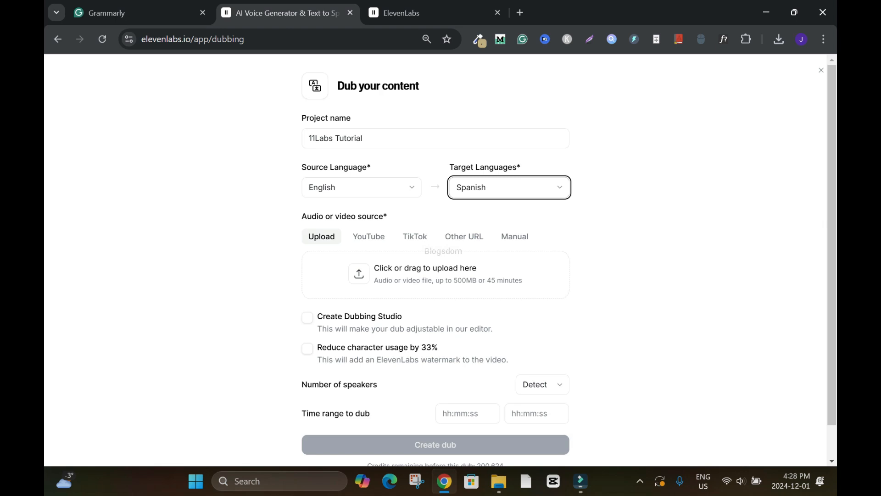
# Upload the downloaded ElevenLabs_2024-12-01 audio file as the dub's source and play it.
pyautogui.click(779, 38)
pyautogui.moveTo(688, 98); pyautogui.dragTo(385, 275)
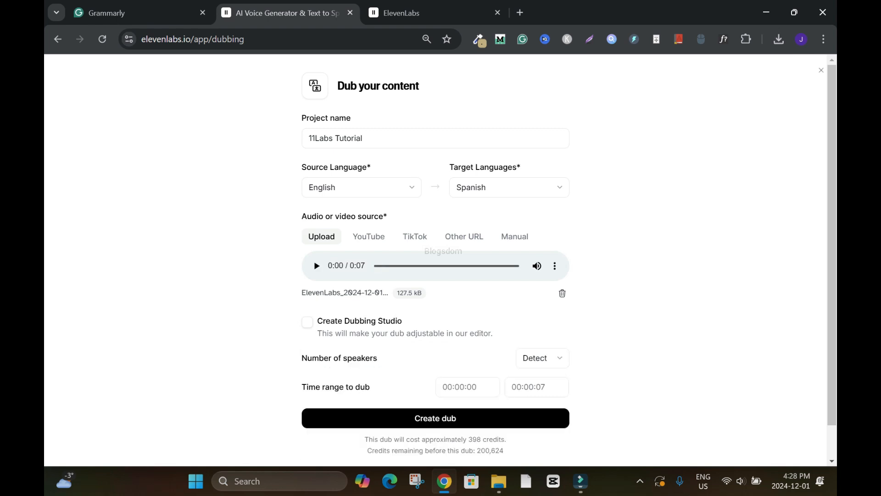
pyautogui.click(316, 265)
# View the TikTok and Other URL source options and return to the file upload option.
pyautogui.click(414, 236)
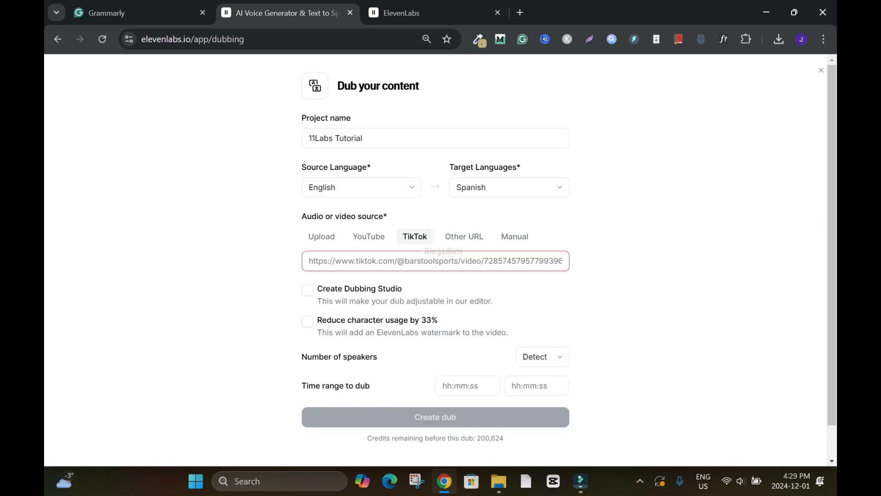
pyautogui.click(464, 236)
pyautogui.click(321, 236)
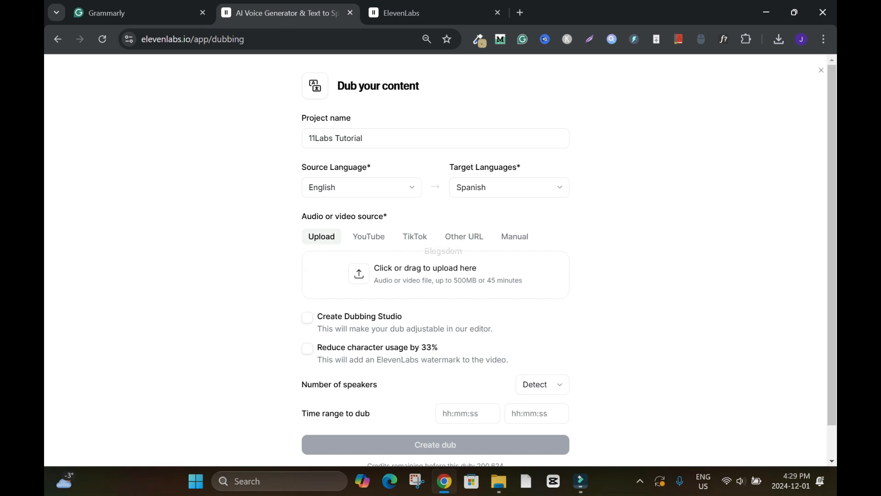
# Upload the downloaded ElevenLabs_2024-12-01 audio file as the source and create the dub with Create Dubbing Studio left off.
pyautogui.click(779, 39)
pyautogui.moveTo(689, 98); pyautogui.dragTo(358, 275)
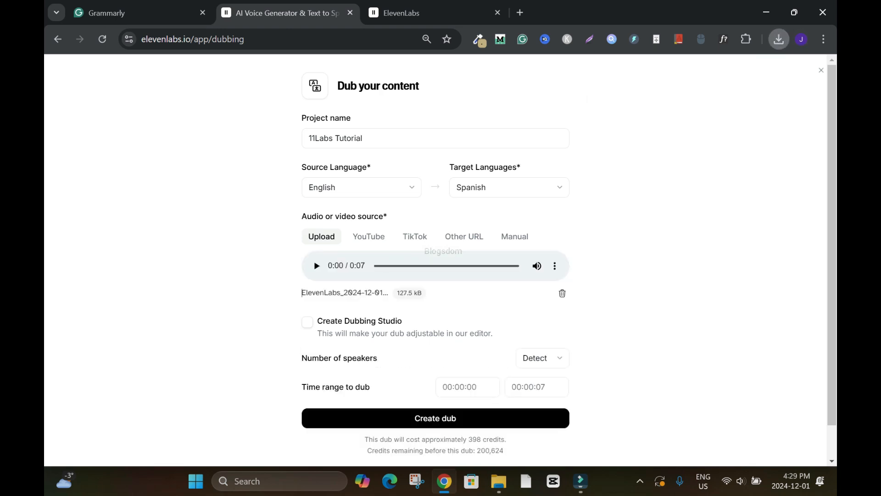
pyautogui.scroll(-1, 358, 275)
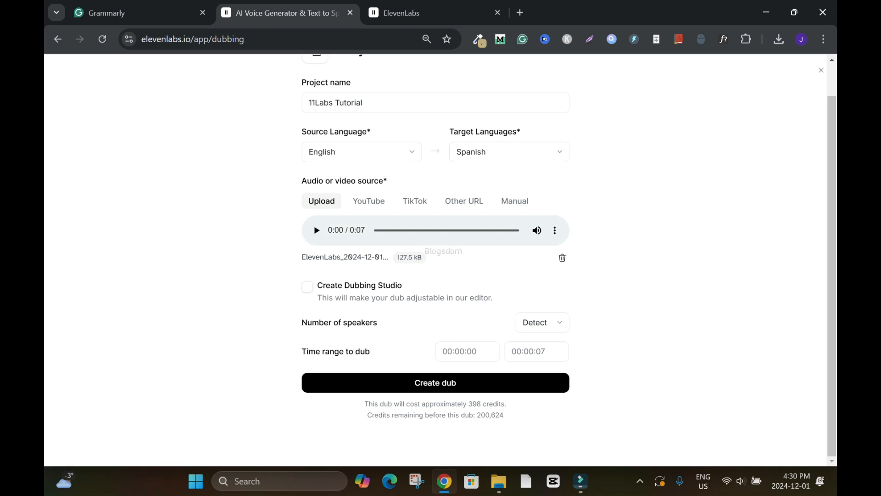
pyautogui.click(307, 286)
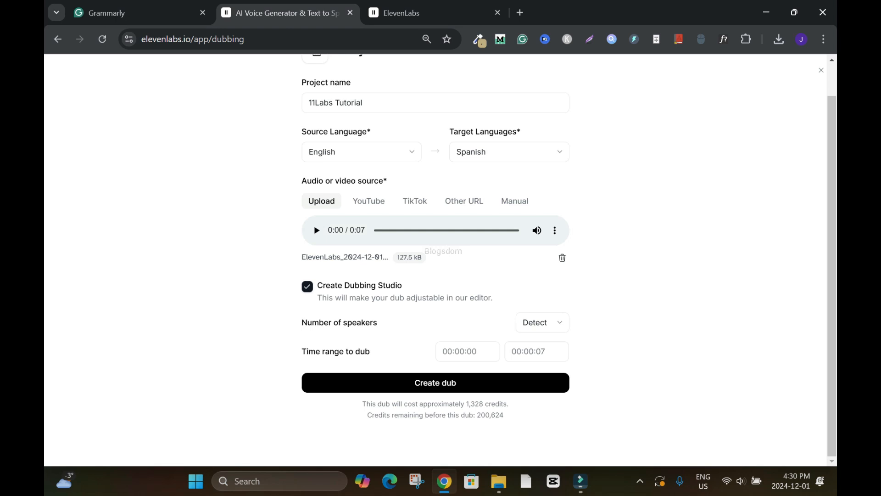
pyautogui.click(306, 287)
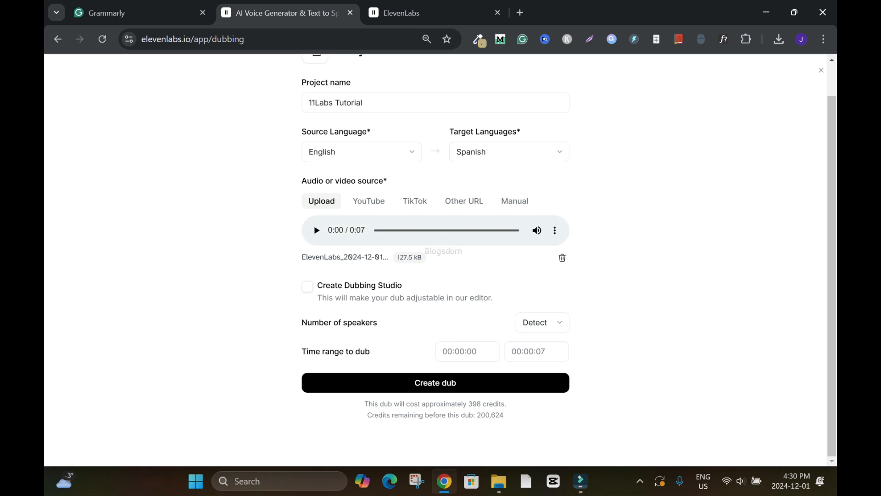
pyautogui.click(435, 382)
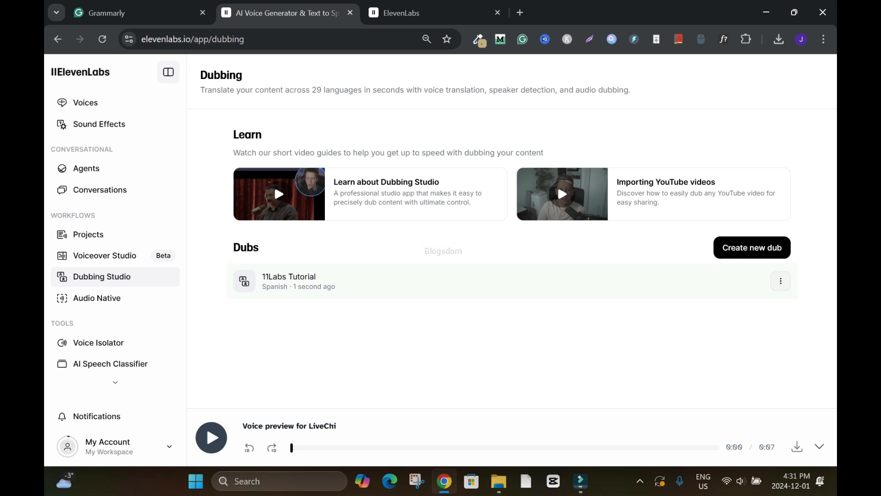
# View the "11Labs Tutorial" dub with its Spanish audio and details, and close it.
pyautogui.click(781, 280)
pyautogui.click(695, 306)
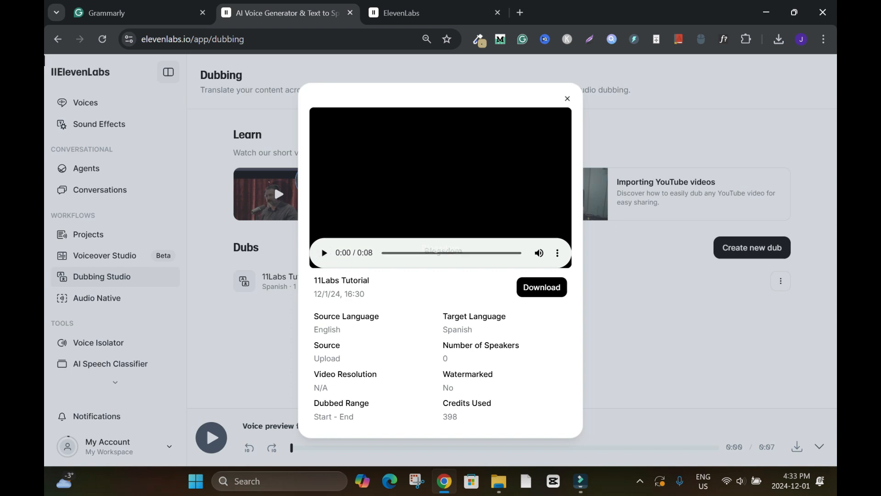
pyautogui.click(567, 99)
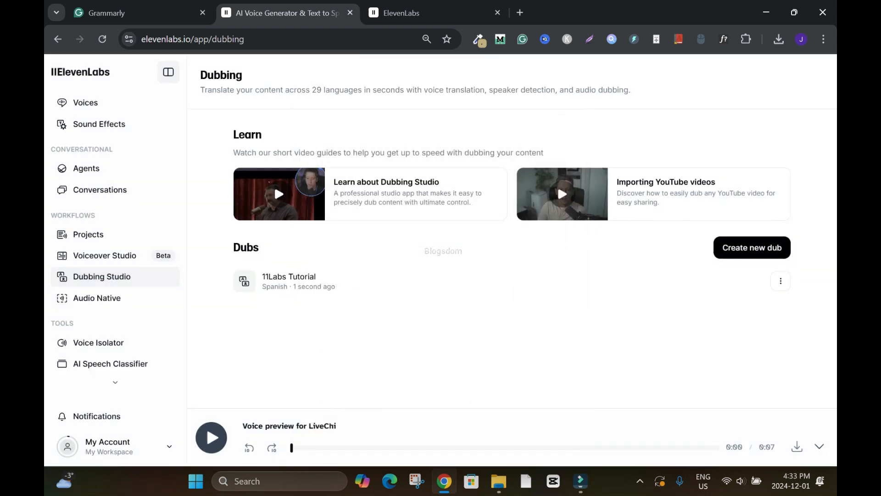
# View the Audio Native, Voice Isolator and AI Speech Classifier pages.
pyautogui.click(97, 298)
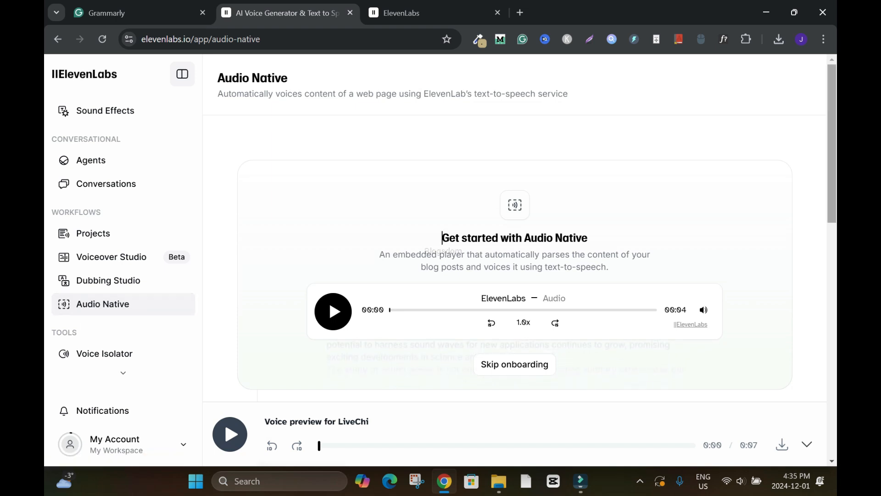
pyautogui.moveTo(832, 143)
pyautogui.mouseDown()
pyautogui.moveTo(831, 279)
pyautogui.moveTo(832, 143)
pyautogui.mouseUp()
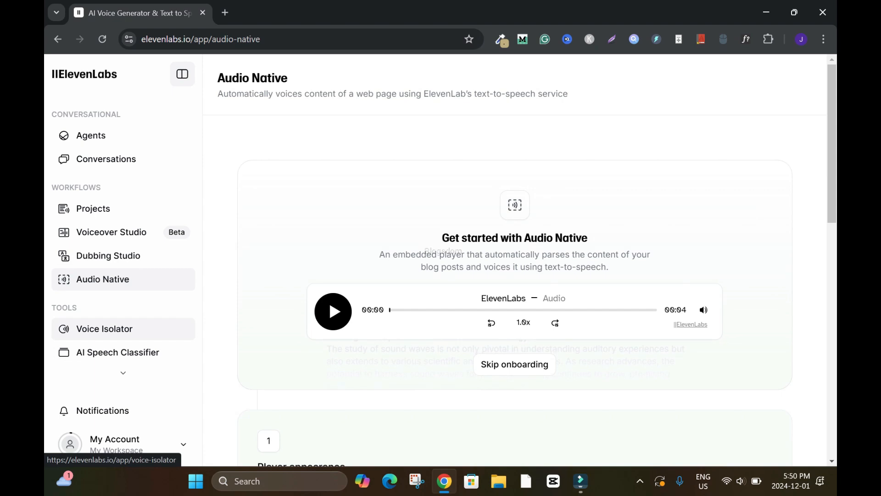
pyautogui.click(104, 328)
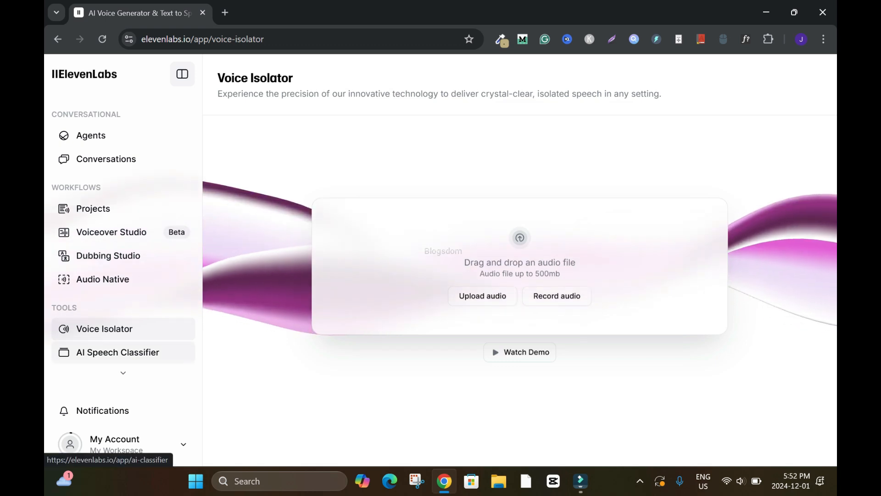
pyautogui.click(118, 352)
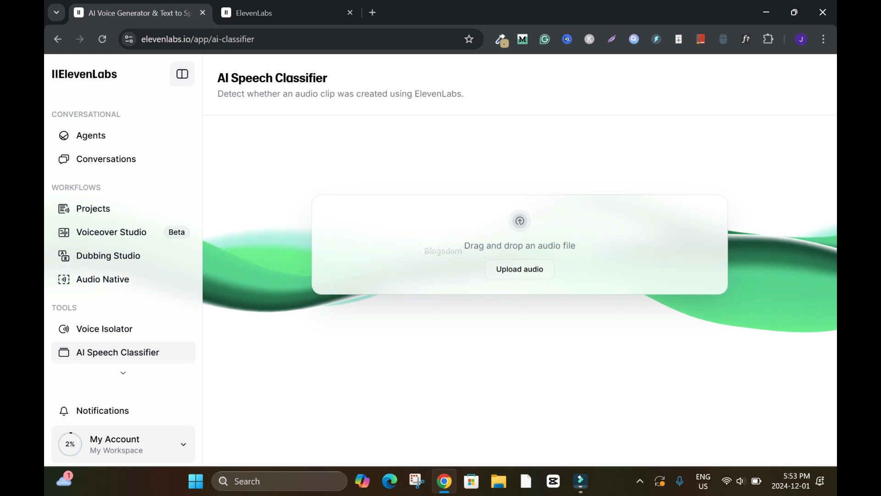
# Open the ElevenLabs pricing page and compare the prices, credit limits and features of the plans from Free to Enterprise.
pyautogui.click(123, 443)
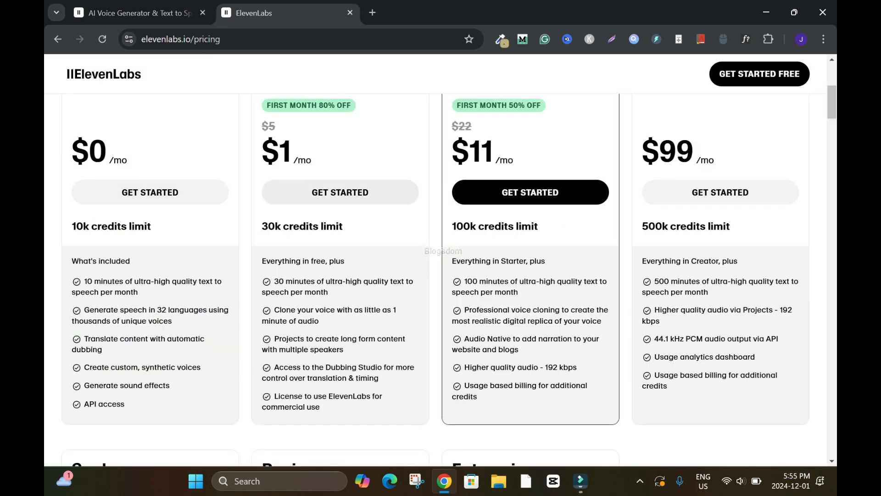
pyautogui.scroll(2, 440, 257)
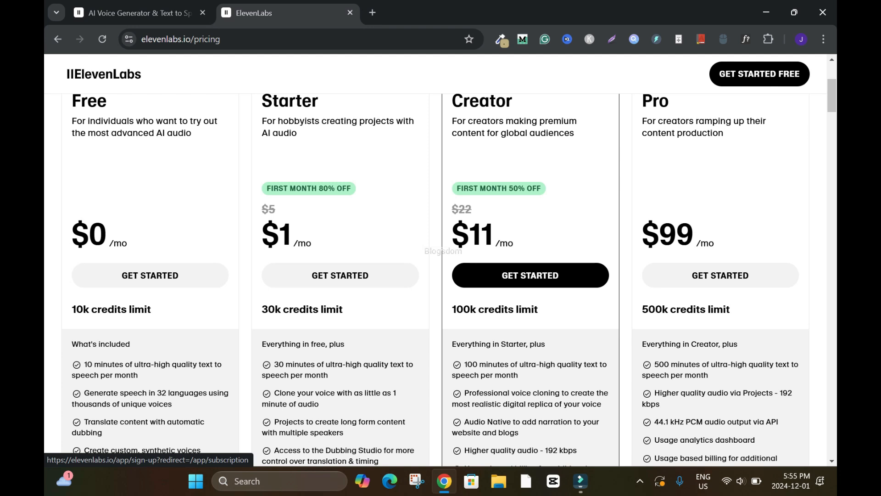
pyautogui.scroll(-15, 439, 257)
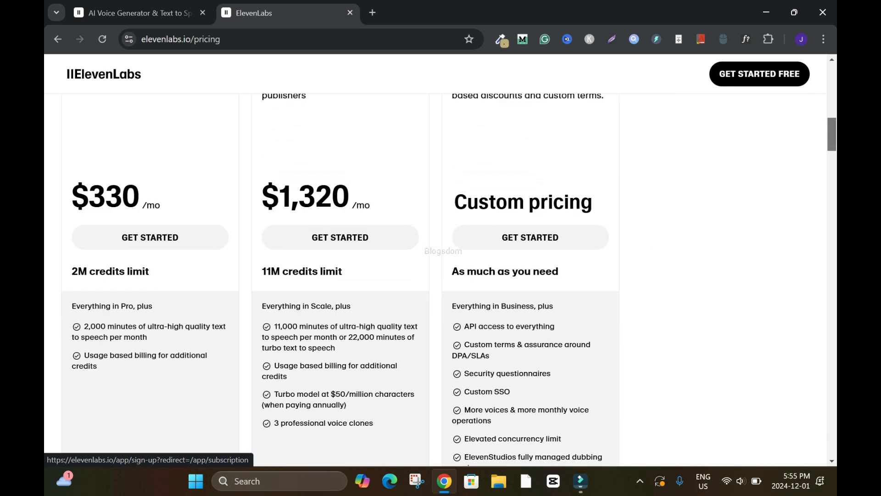
pyautogui.scroll(12, 440, 257)
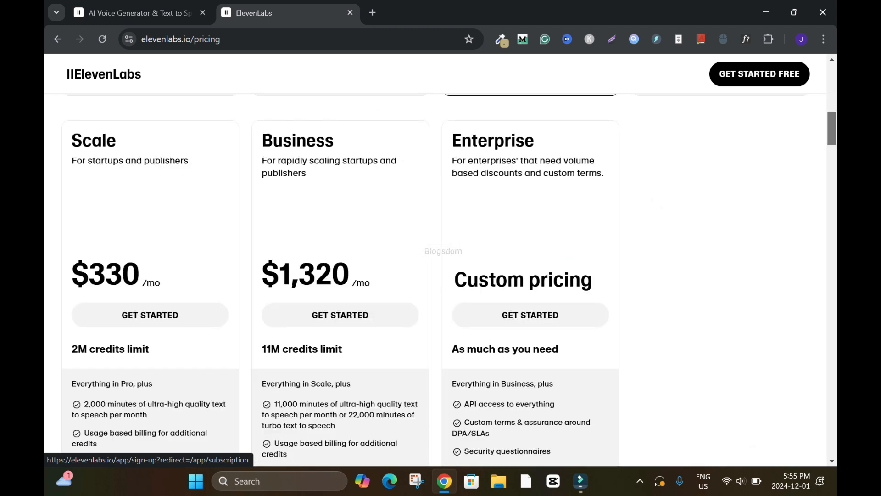
pyautogui.scroll(8, 440, 257)
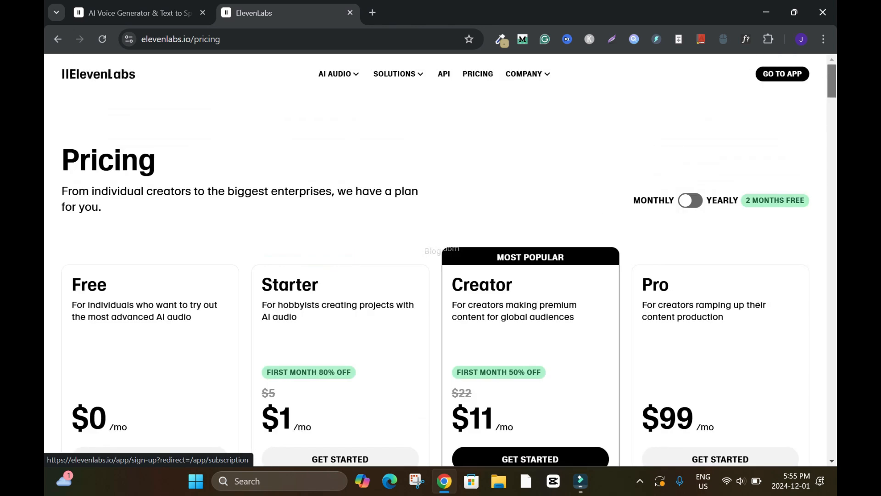
pyautogui.scroll(-4, 439, 257)
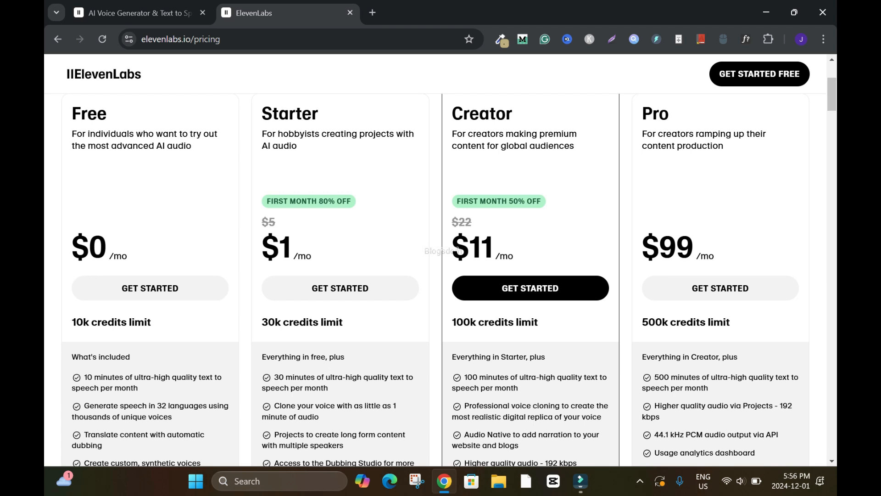
pyautogui.scroll(1, 441, 260)
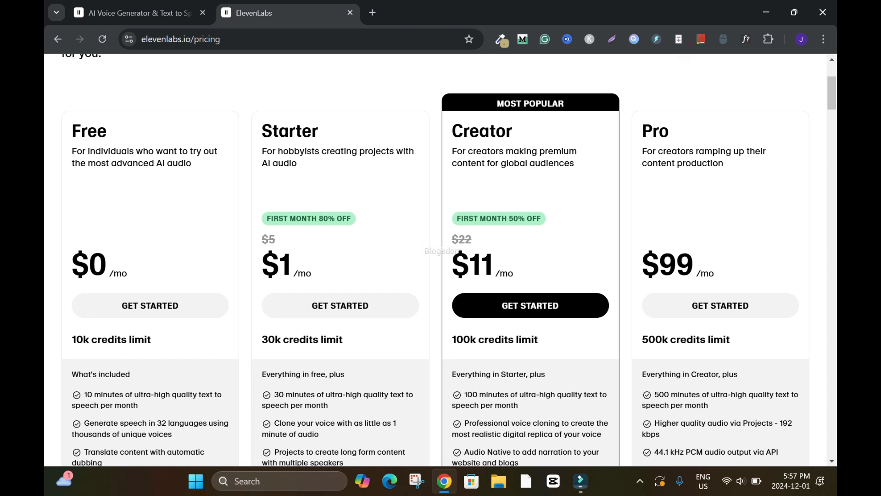
pyautogui.scroll(-1, 441, 260)
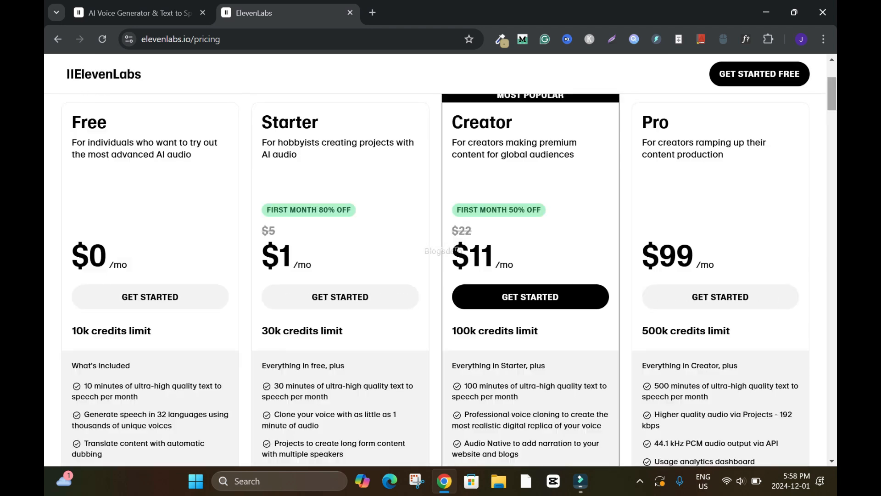
pyautogui.scroll(-3, 441, 260)
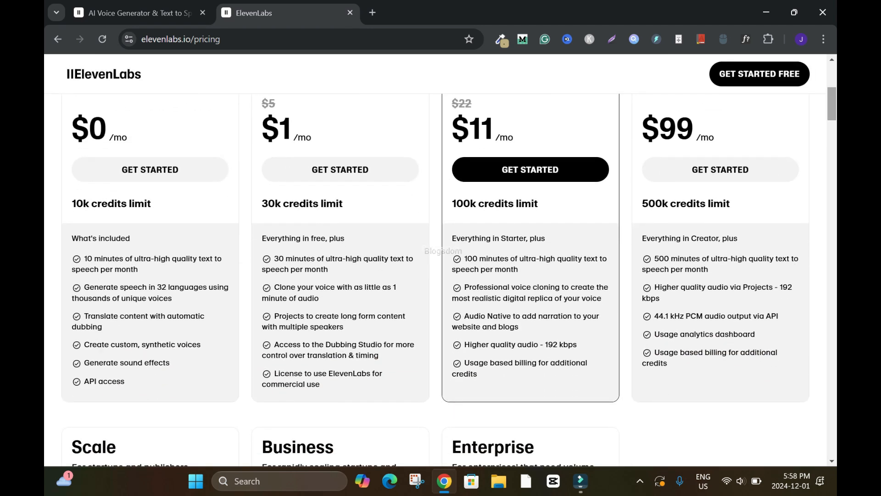
pyautogui.scroll(5, 440, 260)
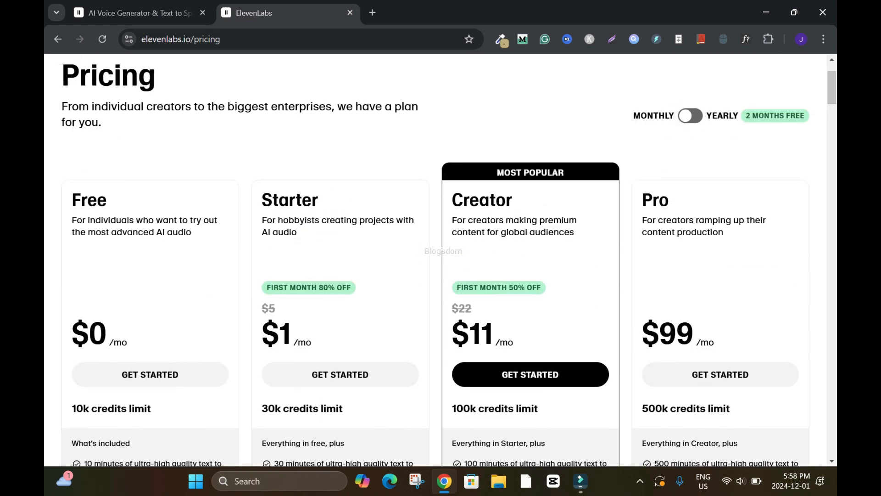
pyautogui.scroll(-2, 440, 261)
pyautogui.scroll(-4, 440, 261)
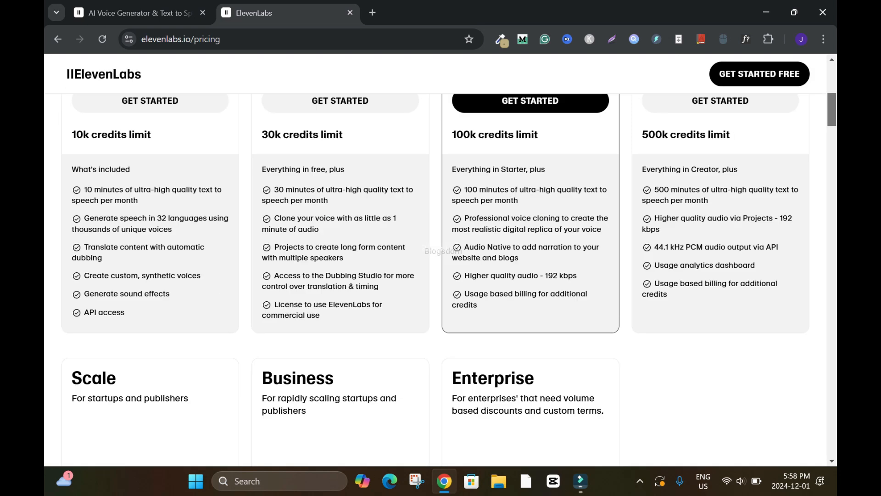
pyautogui.scroll(2, 440, 260)
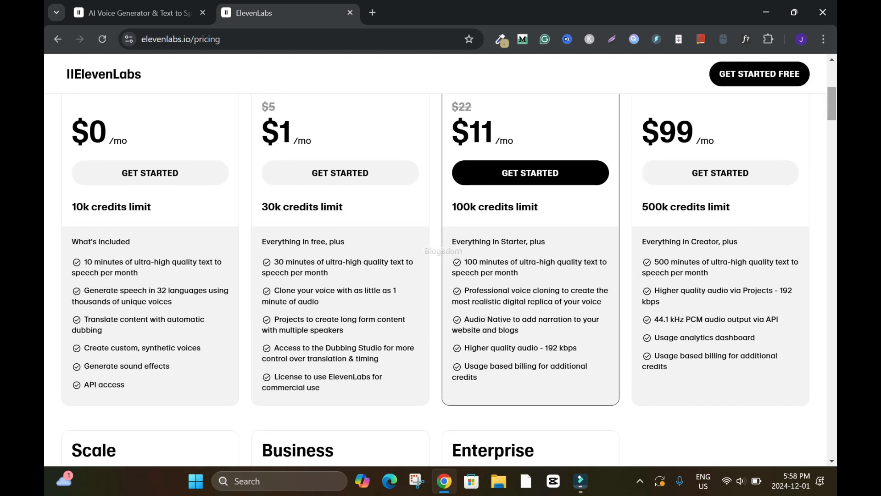
pyautogui.scroll(-5, 440, 260)
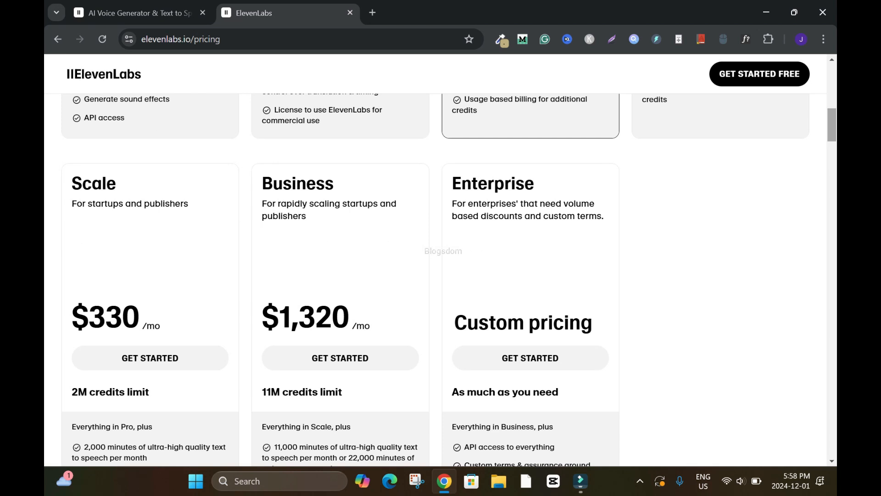
pyautogui.scroll(4, 441, 261)
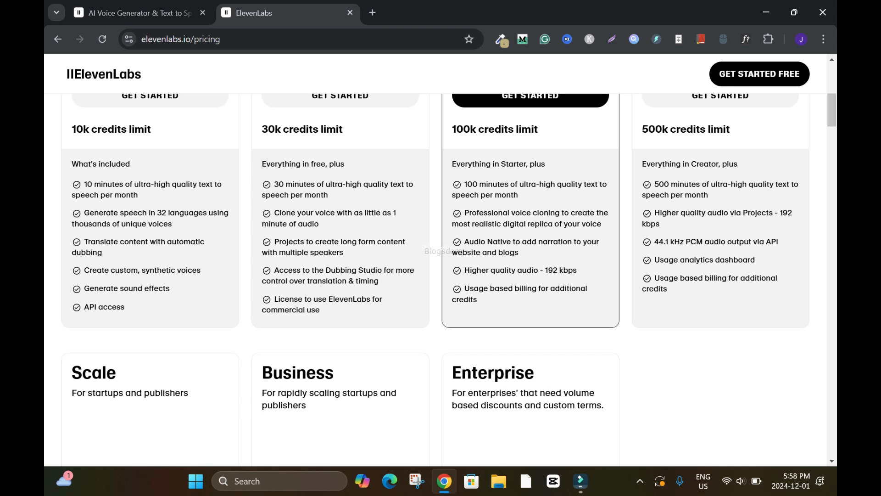
pyautogui.scroll(-8, 436, 280)
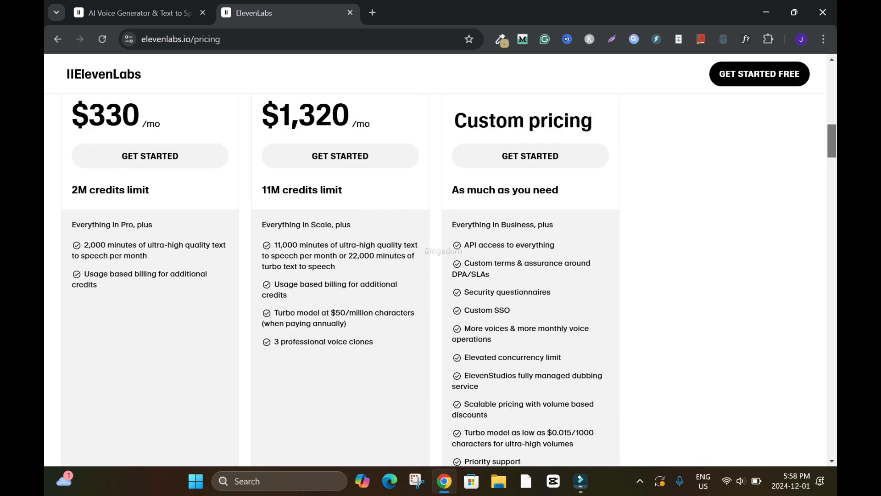
# Examine the credits and Text to Speech rows of the plan comparison table, and return to the pricing overview.
pyautogui.moveTo(831, 152); pyautogui.dragTo(831, 191)
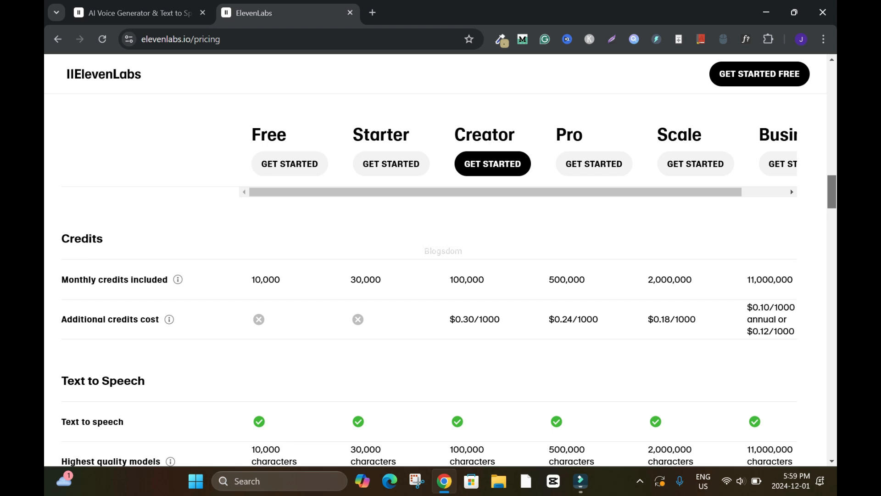
pyautogui.moveTo(832, 191); pyautogui.dragTo(832, 201)
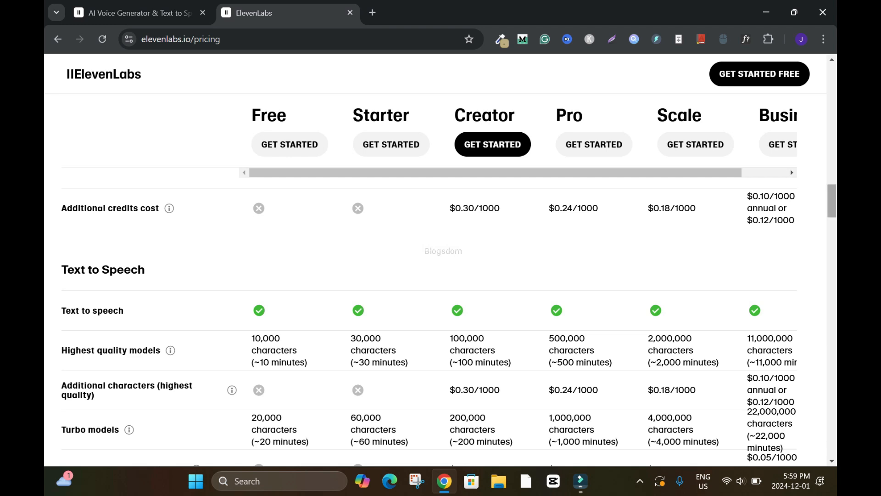
pyautogui.moveTo(831, 201); pyautogui.dragTo(831, 81)
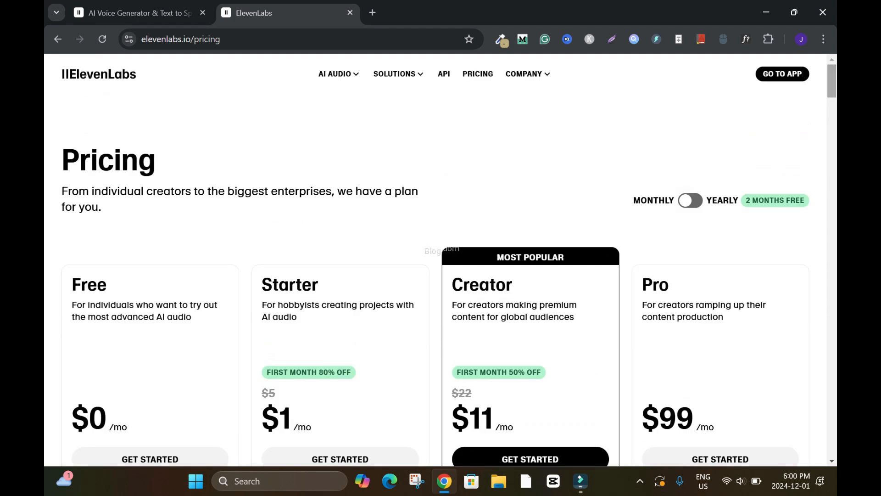